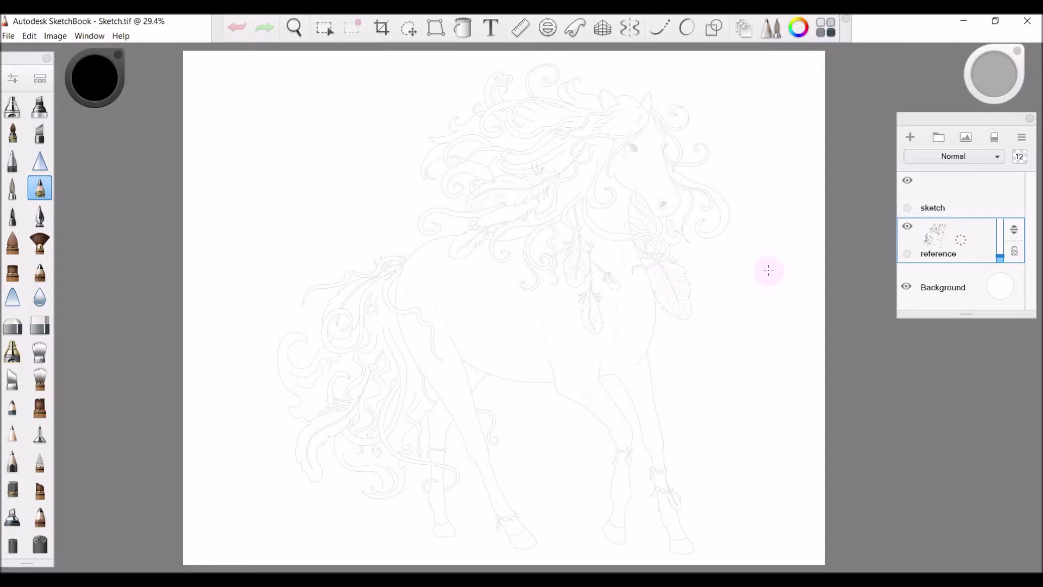
# Check in the preferences that the default canvas resolution is 300 pixels/inch.
pyautogui.click(31, 36)
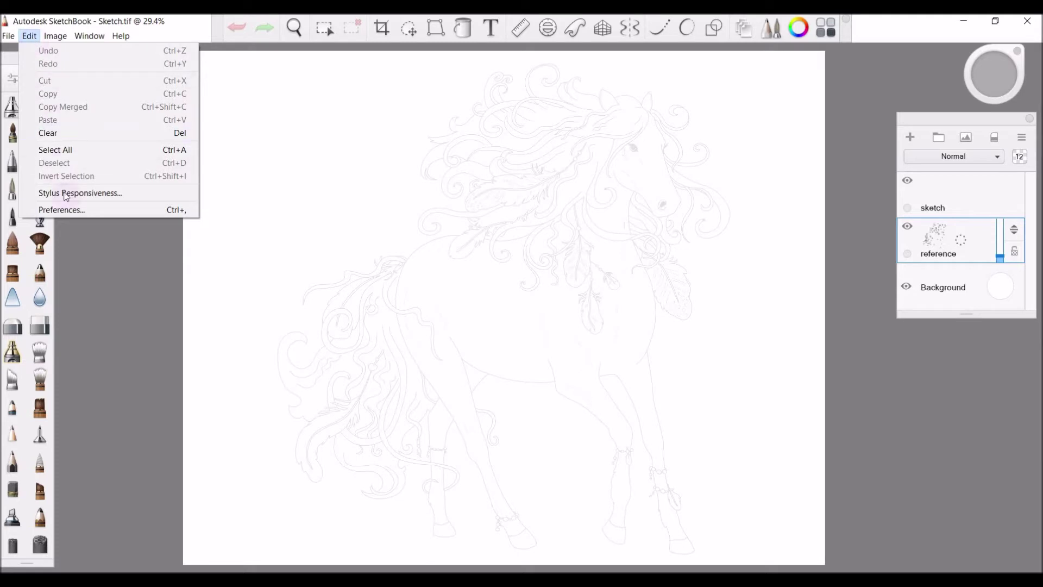
pyautogui.click(65, 211)
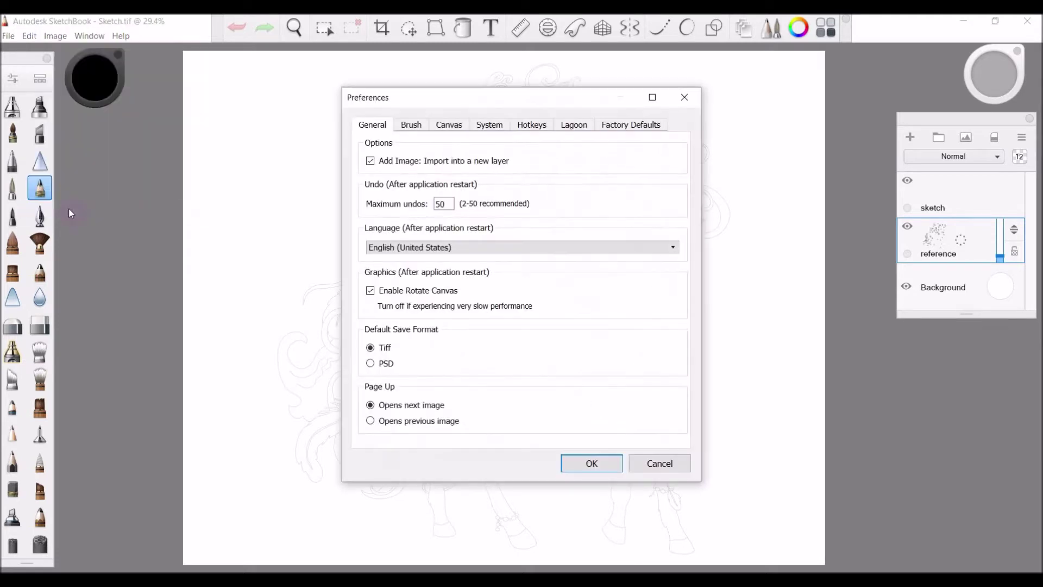
pyautogui.click(448, 128)
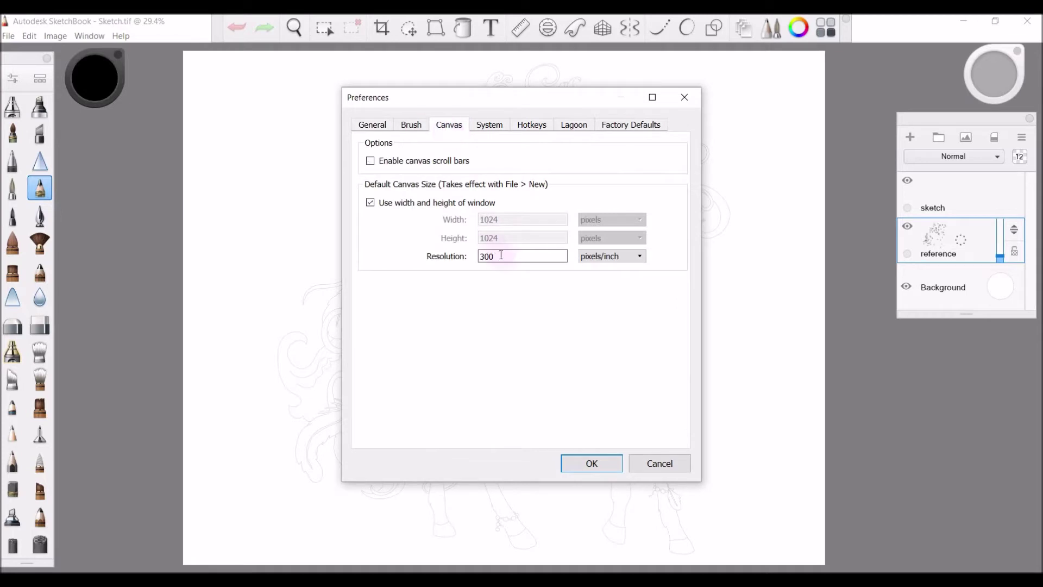
pyautogui.moveTo(501, 255); pyautogui.dragTo(469, 256)
pyautogui.click(585, 460)
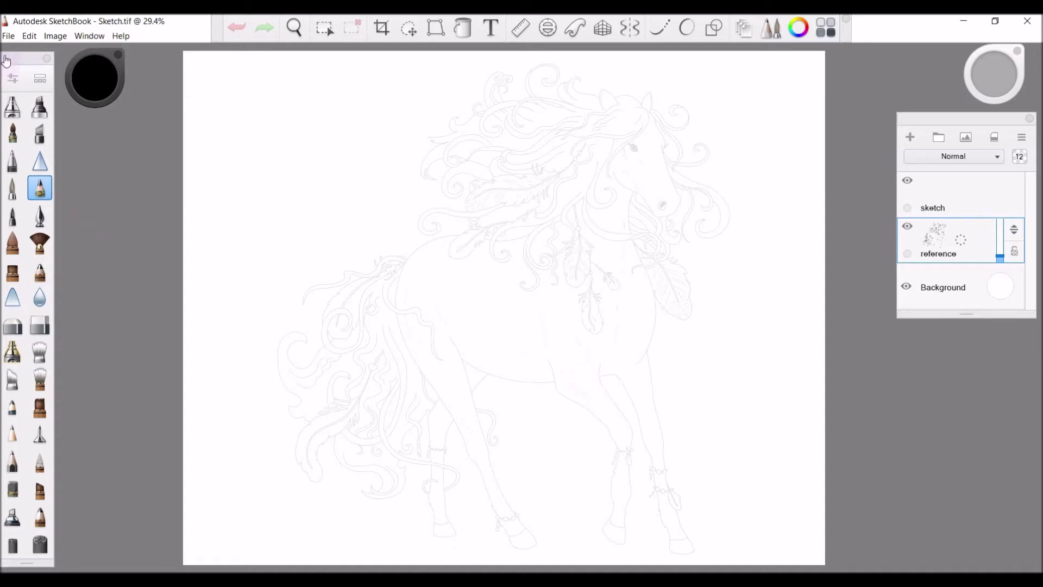
pyautogui.click(8, 35)
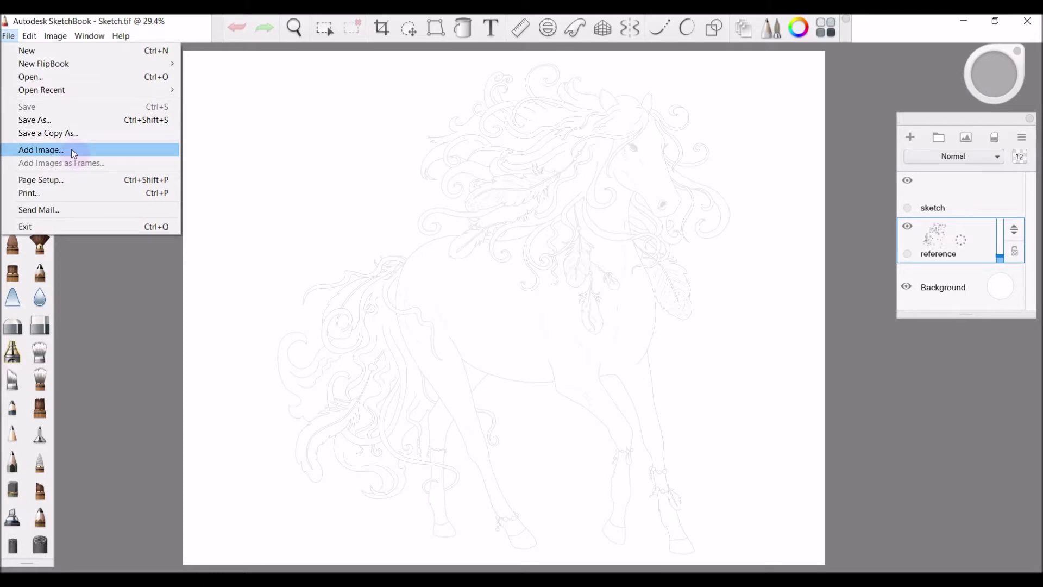
pyautogui.click(96, 266)
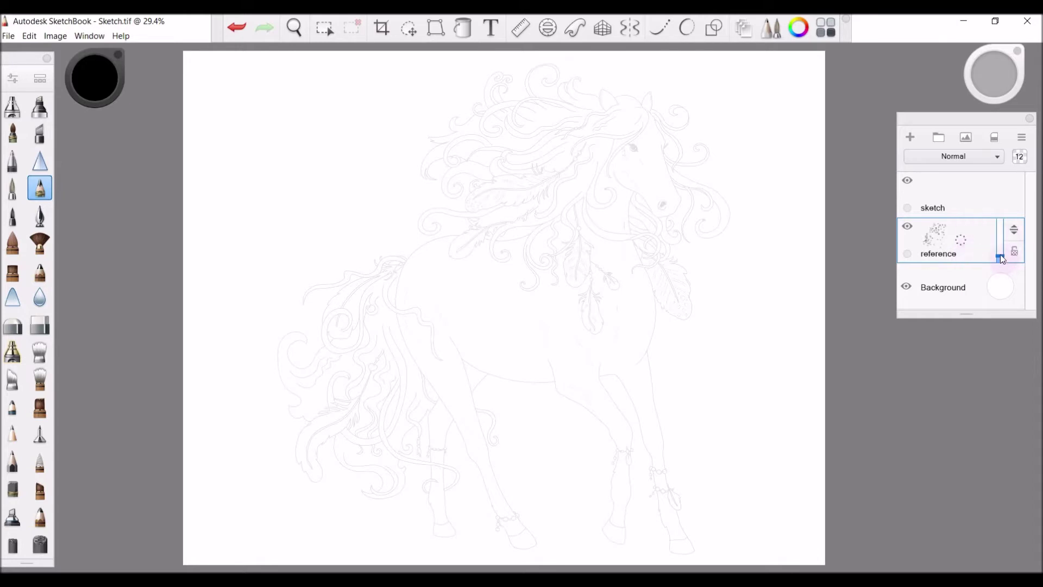
# Raise the reference layer's opacity to 100 to show the horse line art clearly, and lower it to 16 for tracing.
pyautogui.moveTo(999, 254); pyautogui.dragTo(990, 203)
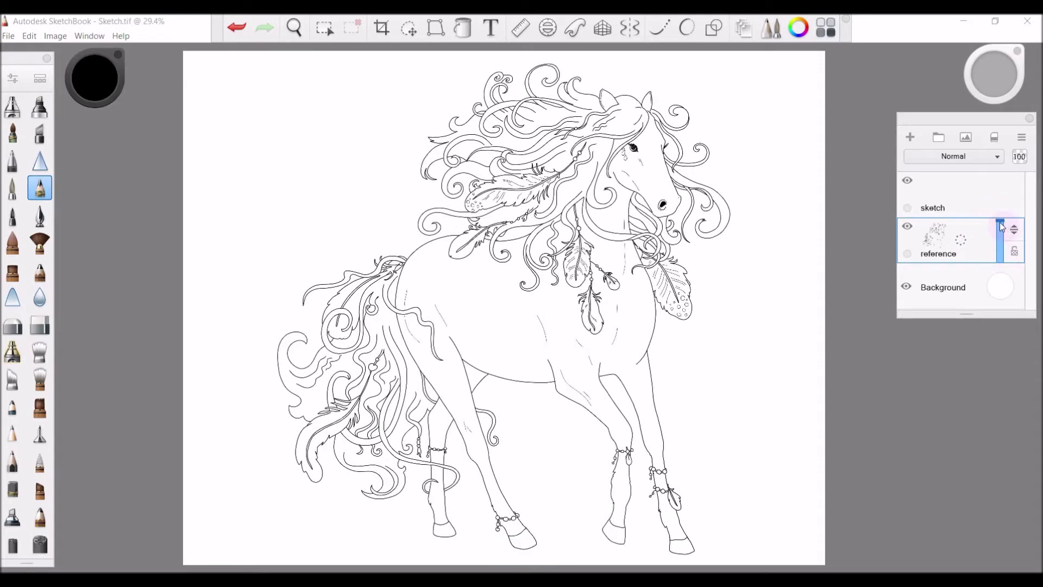
pyautogui.moveTo(1001, 226); pyautogui.dragTo(1003, 255)
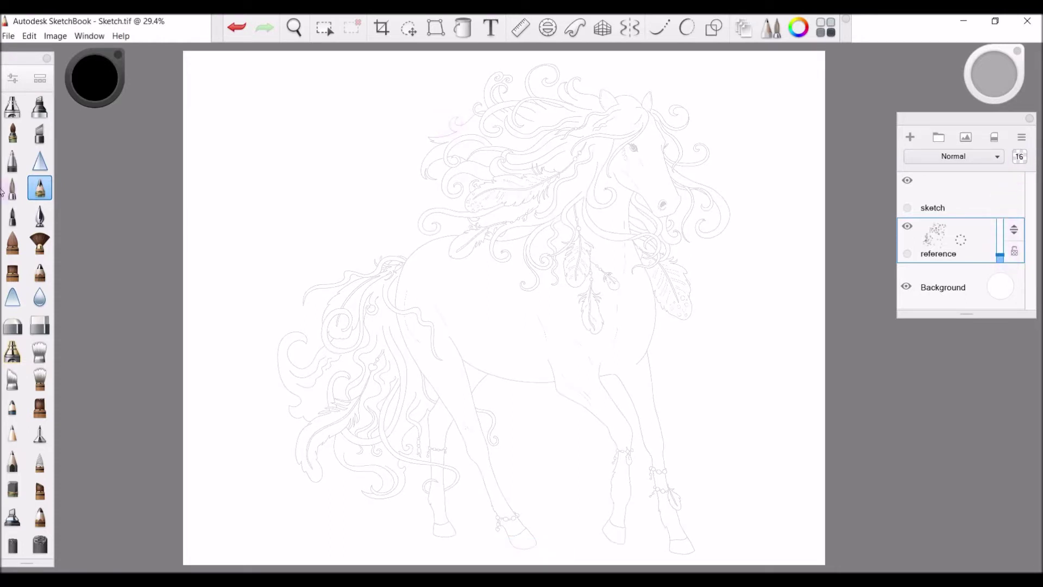
# Add the first brush of the Pastel set from the Brush Library to the brush palette and close the library.
pyautogui.click(40, 79)
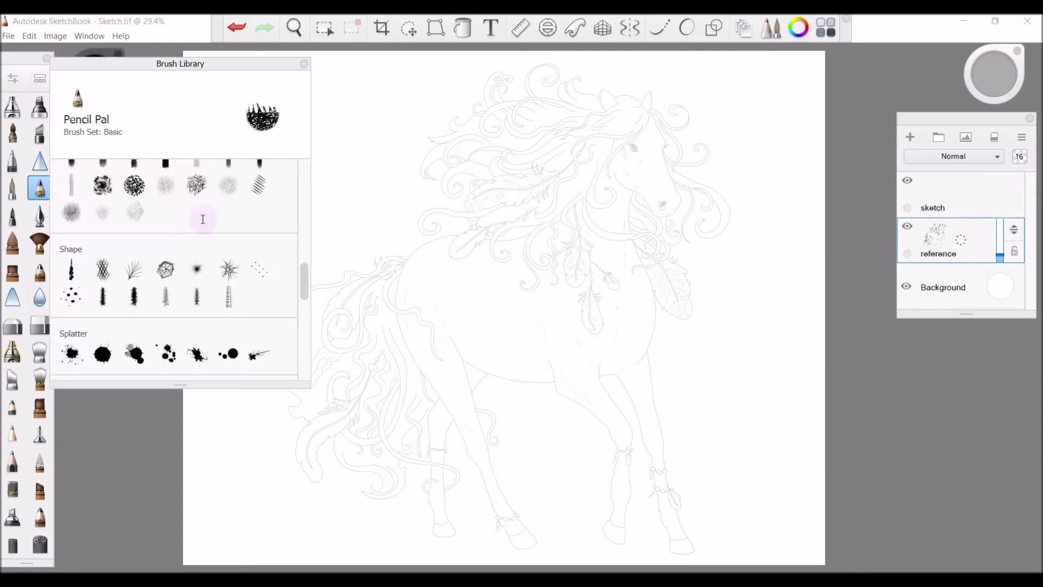
pyautogui.moveTo(301, 280)
pyautogui.mouseDown()
pyautogui.moveTo(304, 168)
pyautogui.moveTo(302, 360)
pyautogui.mouseUp()
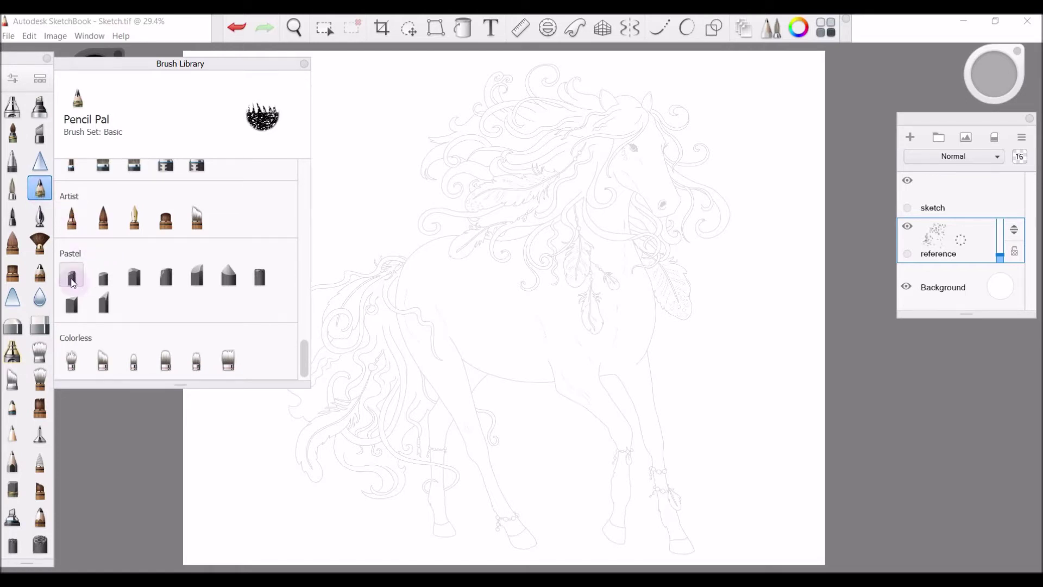
pyautogui.moveTo(71, 280); pyautogui.dragTo(41, 273)
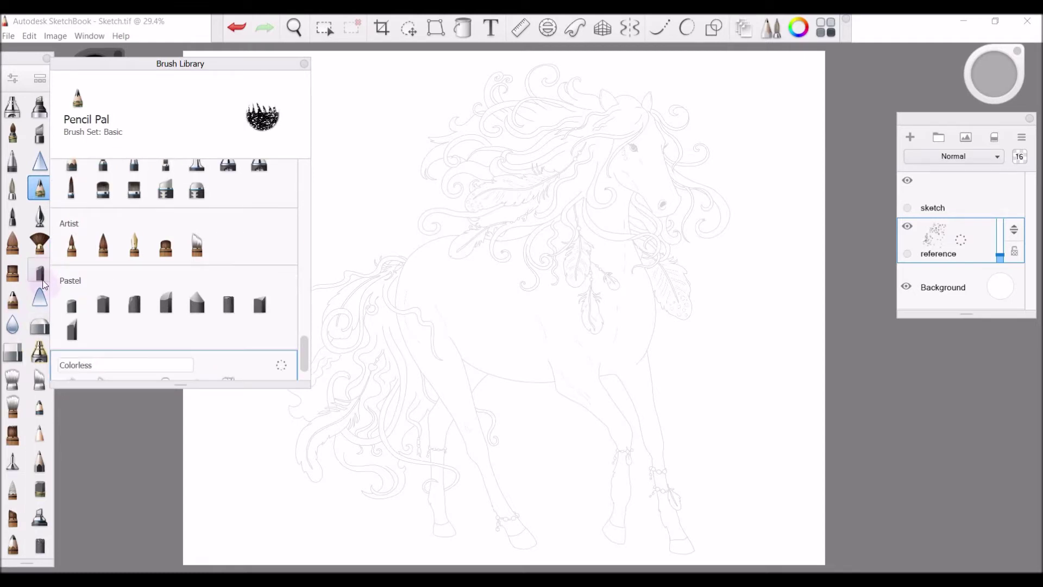
pyautogui.click(304, 65)
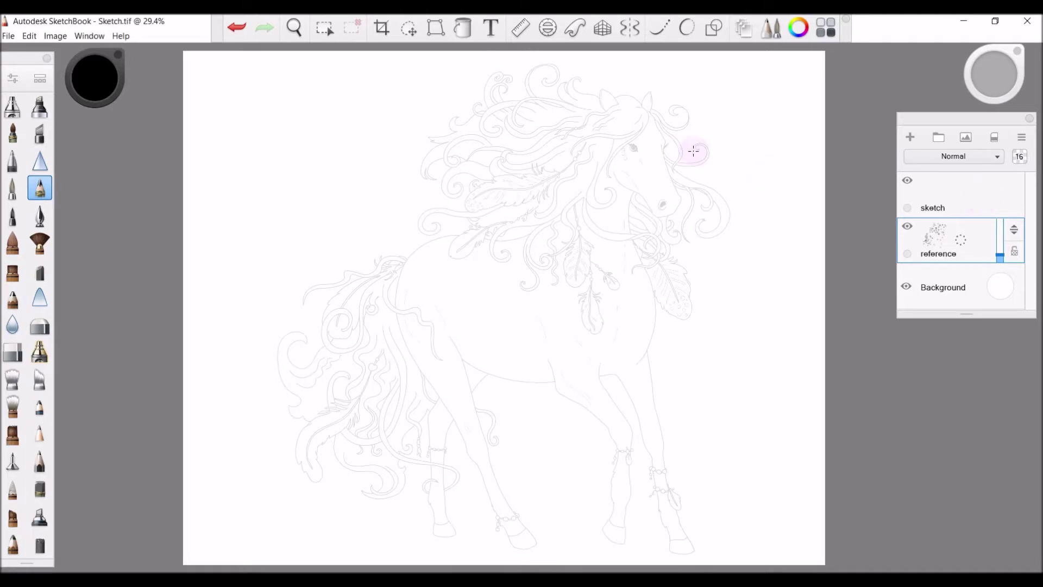
# Make the sketch layer active and trace the horse's eye and lashes over the reference with the Pencil Pal brush.
pyautogui.press('space')
pyautogui.moveTo(656, 132); pyautogui.dragTo(820, 124)
pyautogui.moveTo(747, 158); pyautogui.dragTo(746, 158)
pyautogui.scroll(1, 747, 159)
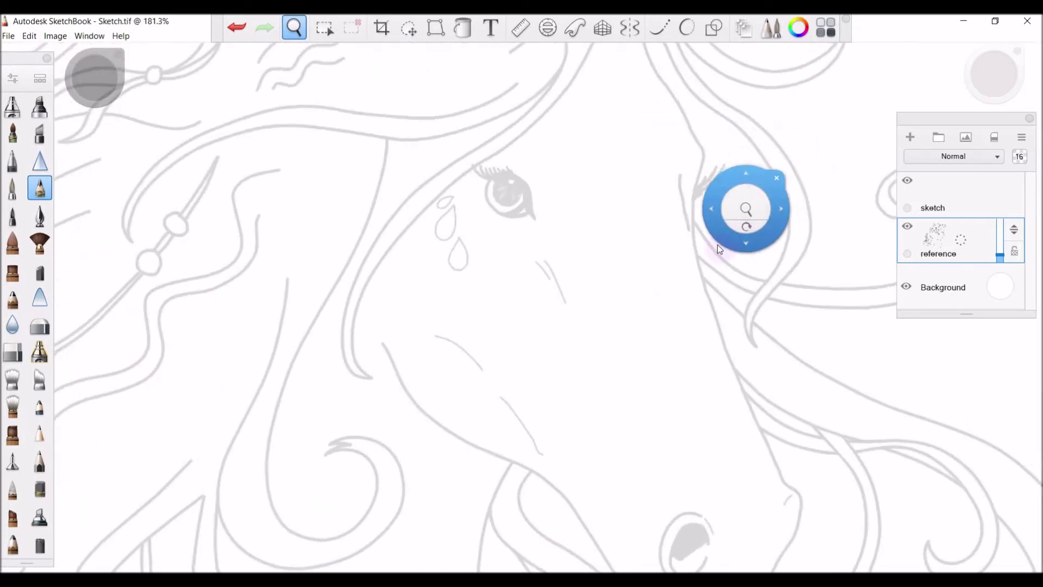
pyautogui.press('pageup')
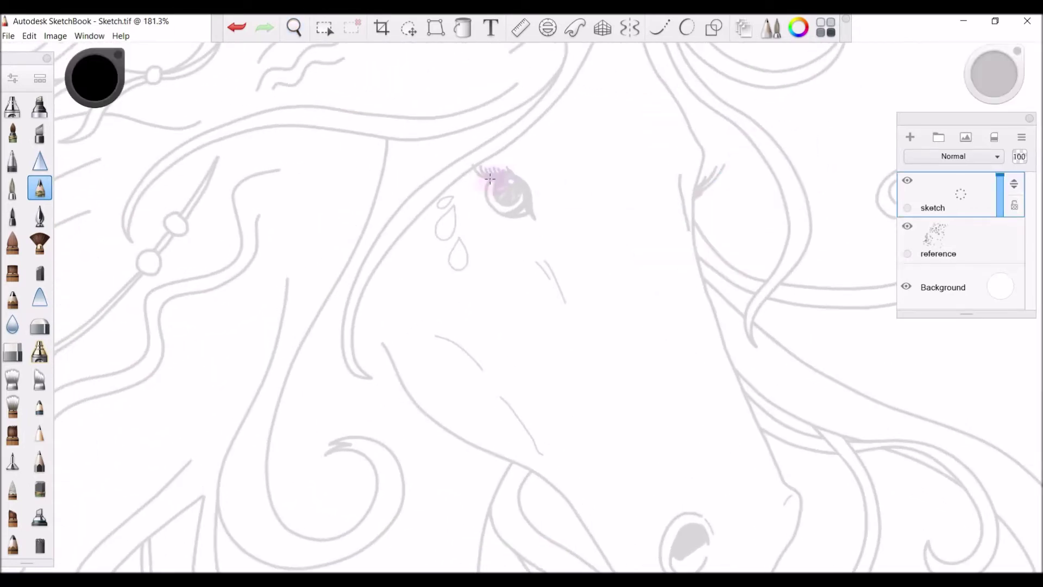
pyautogui.moveTo(490, 178)
pyautogui.mouseDown()
pyautogui.moveTo(488, 195)
pyautogui.moveTo(506, 217)
pyautogui.moveTo(526, 217)
pyautogui.moveTo(488, 180)
pyautogui.moveTo(514, 179)
pyautogui.moveTo(538, 217)
pyautogui.moveTo(500, 188)
pyautogui.moveTo(516, 210)
pyautogui.moveTo(504, 179)
pyautogui.moveTo(516, 201)
pyautogui.moveTo(474, 179)
pyautogui.moveTo(496, 181)
pyautogui.moveTo(502, 166)
pyautogui.moveTo(508, 181)
pyautogui.mouseUp()
# Trace both edges of the mane strand that curves down past the horse's eye.
pyautogui.moveTo(361, 347); pyautogui.dragTo(520, 210)
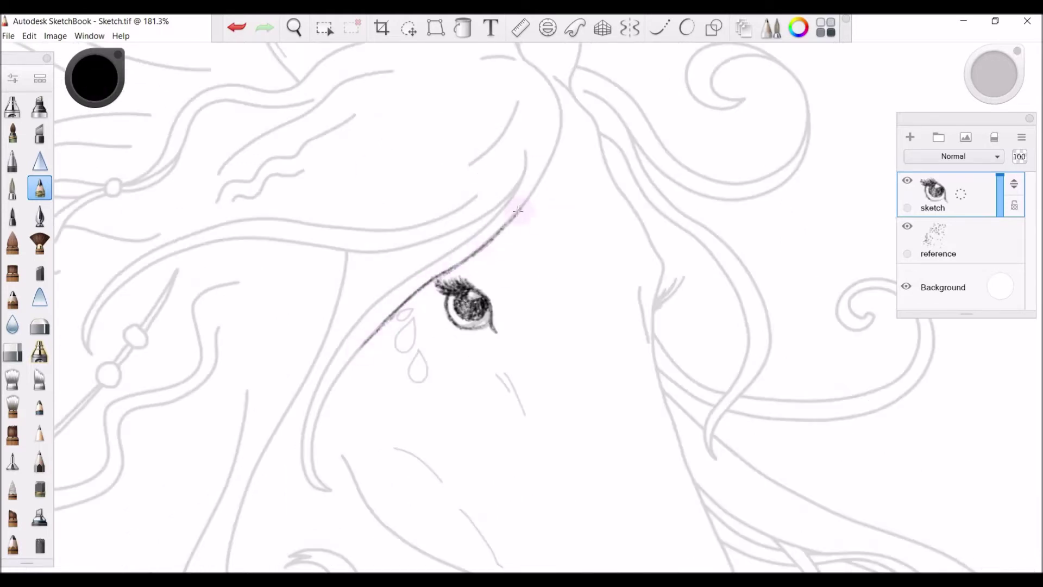
pyautogui.moveTo(559, 115)
pyautogui.mouseDown()
pyautogui.moveTo(550, 84)
pyautogui.moveTo(528, 196)
pyautogui.moveTo(501, 226)
pyautogui.moveTo(547, 175)
pyautogui.moveTo(527, 206)
pyautogui.mouseUp()
pyautogui.moveTo(394, 315)
pyautogui.mouseDown()
pyautogui.moveTo(359, 351)
pyautogui.moveTo(326, 492)
pyautogui.moveTo(333, 366)
pyautogui.moveTo(394, 291)
pyautogui.mouseUp()
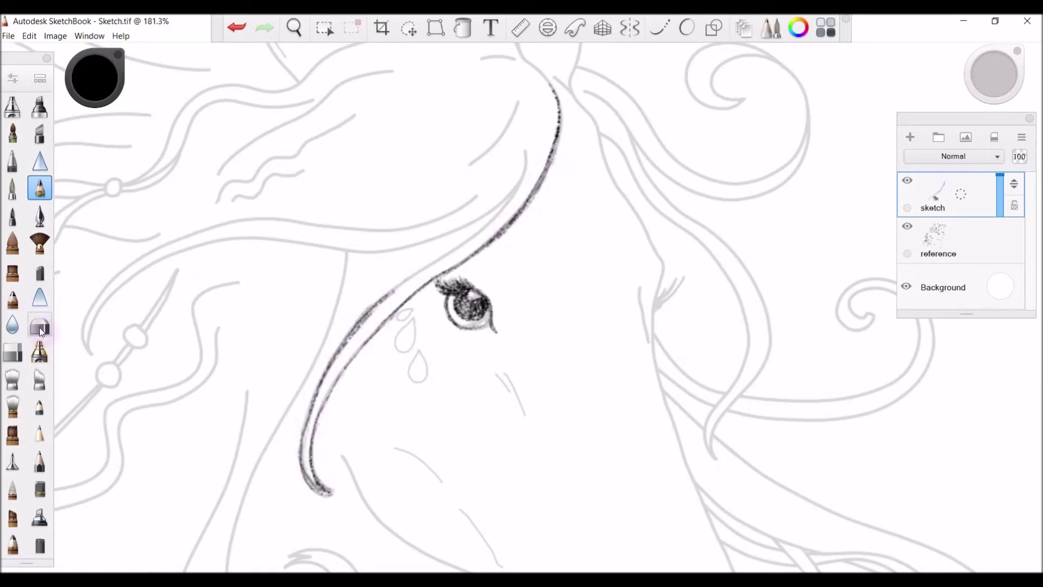
# Switch to the Soft Eraser and set its amount erased to 41%.
pyautogui.click(39, 327)
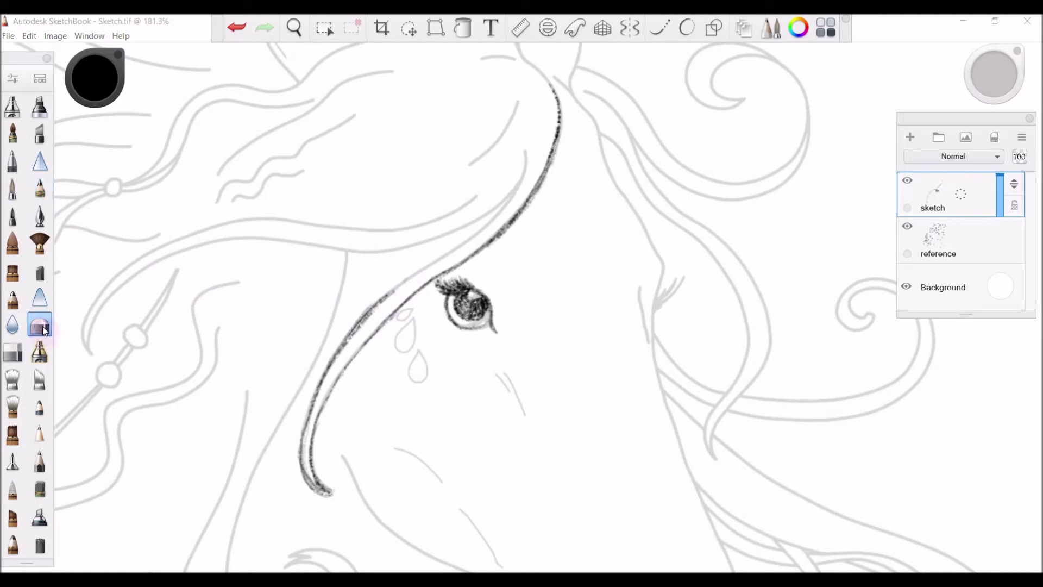
pyautogui.click(41, 328)
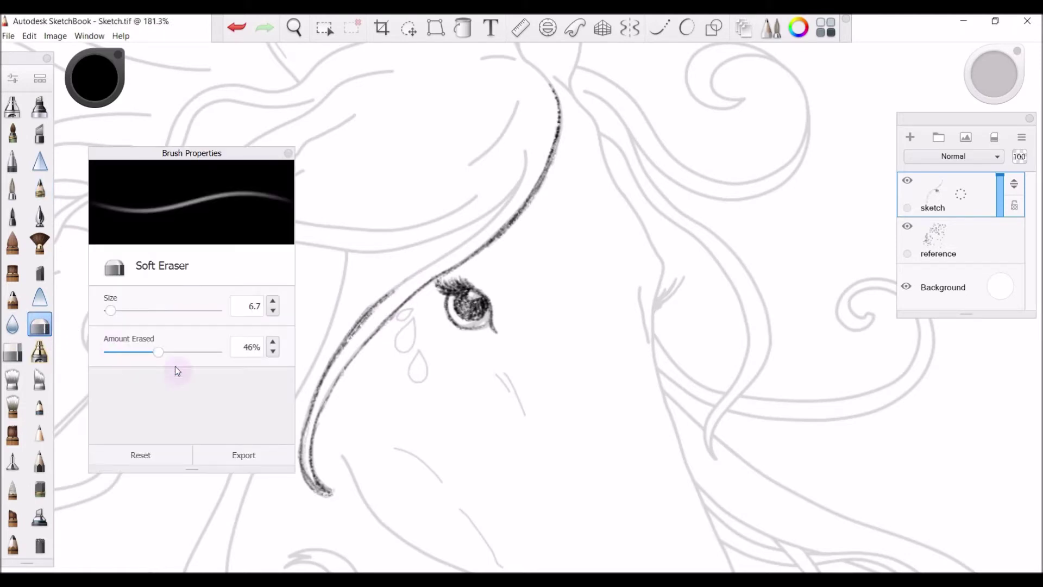
pyautogui.moveTo(358, 326)
pyautogui.mouseDown()
pyautogui.moveTo(372, 295)
pyautogui.moveTo(393, 282)
pyautogui.moveTo(398, 293)
pyautogui.moveTo(343, 361)
pyautogui.moveTo(318, 431)
pyautogui.moveTo(320, 399)
pyautogui.moveTo(307, 461)
pyautogui.moveTo(329, 459)
pyautogui.moveTo(373, 303)
pyautogui.mouseUp()
pyautogui.hotkey('ctrl', 'b')
pyautogui.moveTo(157, 351); pyautogui.dragTo(154, 352)
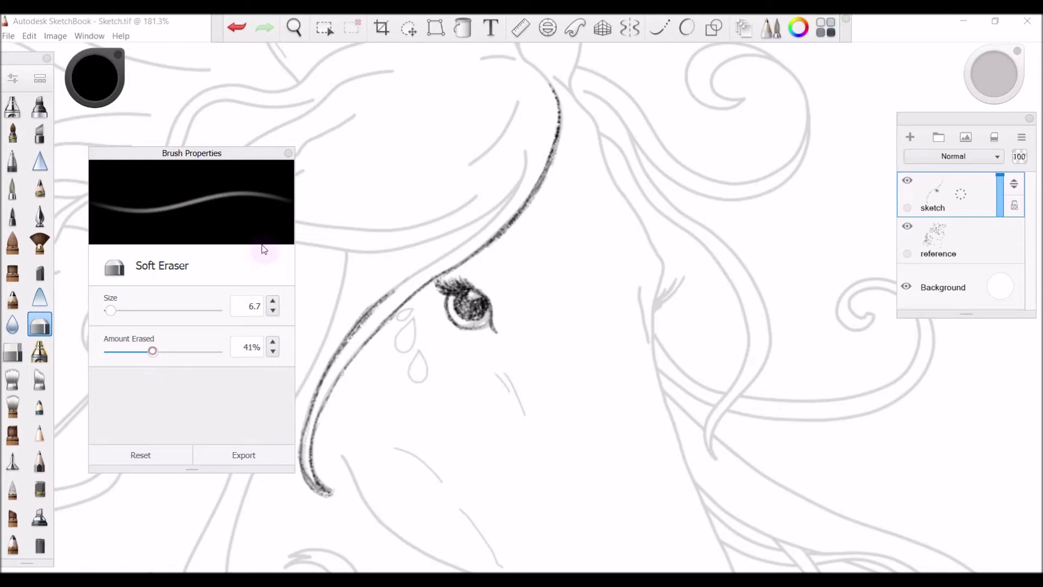
pyautogui.click(288, 154)
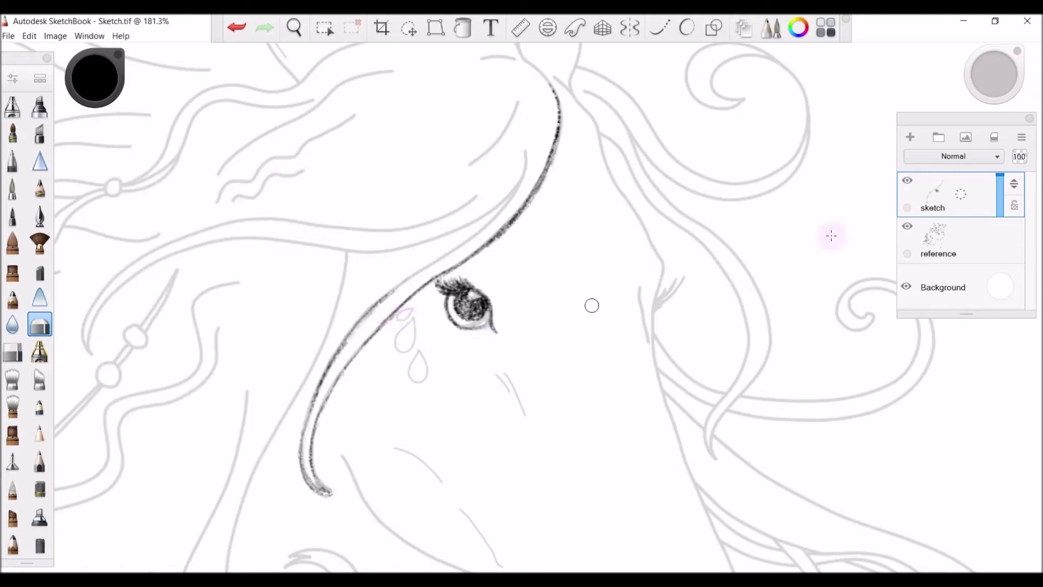
# Hide the reference layer, thin the traced mane strand by the eye with the eraser, and show the reference again.
pyautogui.click(907, 226)
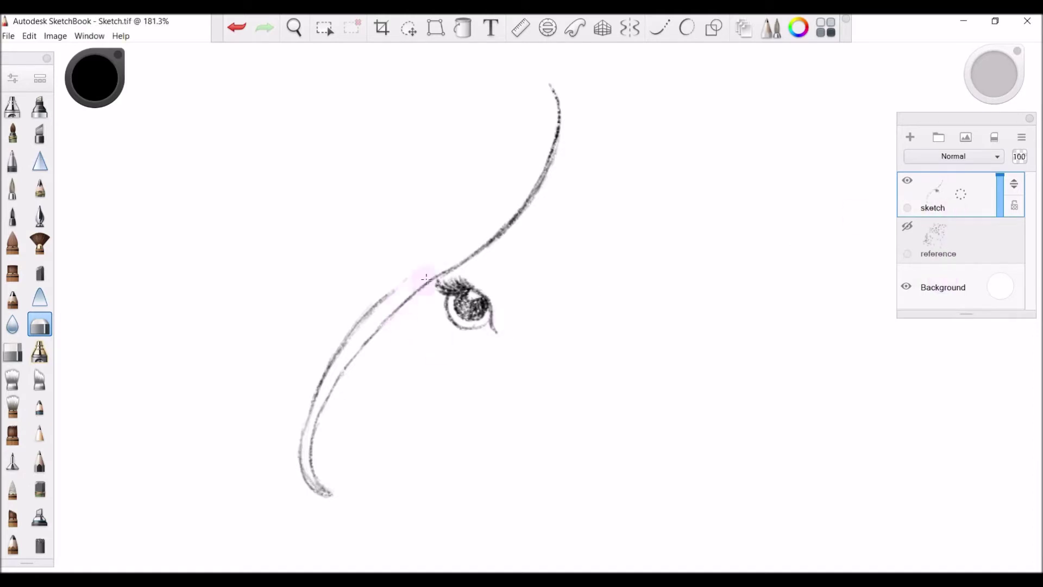
pyautogui.moveTo(426, 280)
pyautogui.mouseDown()
pyautogui.moveTo(534, 205)
pyautogui.moveTo(571, 148)
pyautogui.mouseUp()
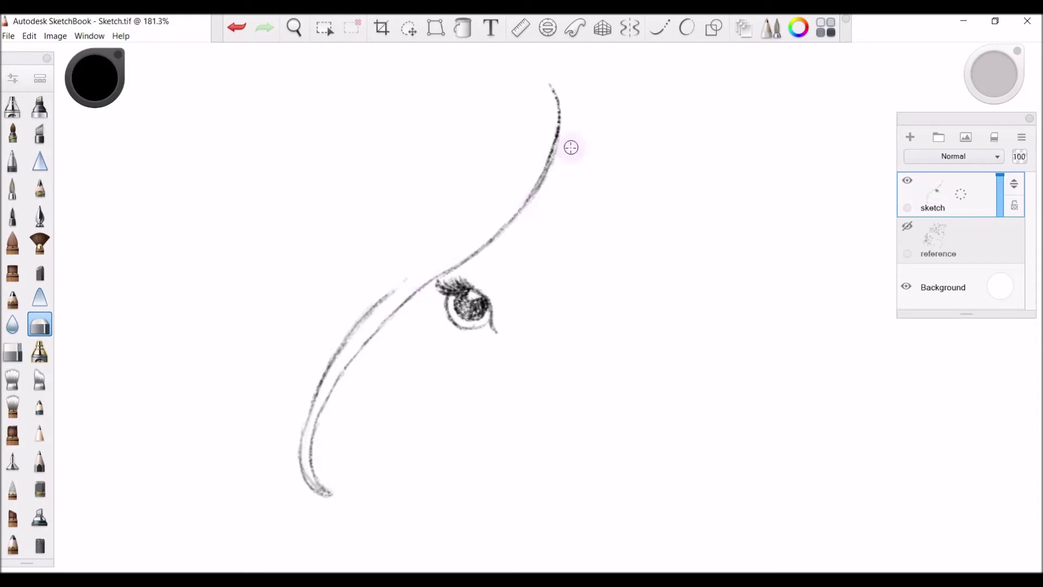
pyautogui.click(908, 226)
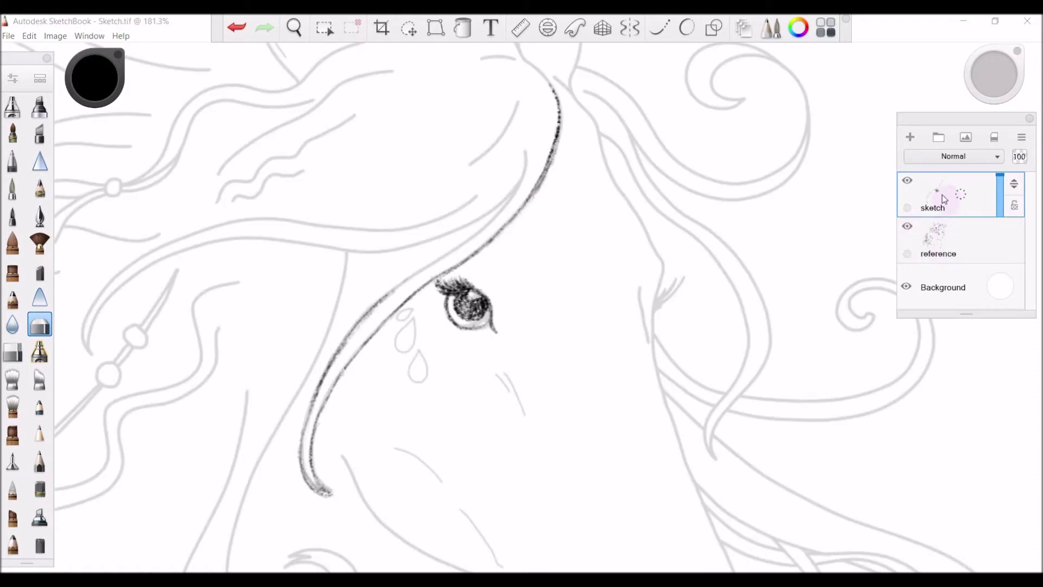
# Trace the curled mane strands below the horse's cheek with the Pencil Pal brush on the sketch layer.
pyautogui.click(40, 189)
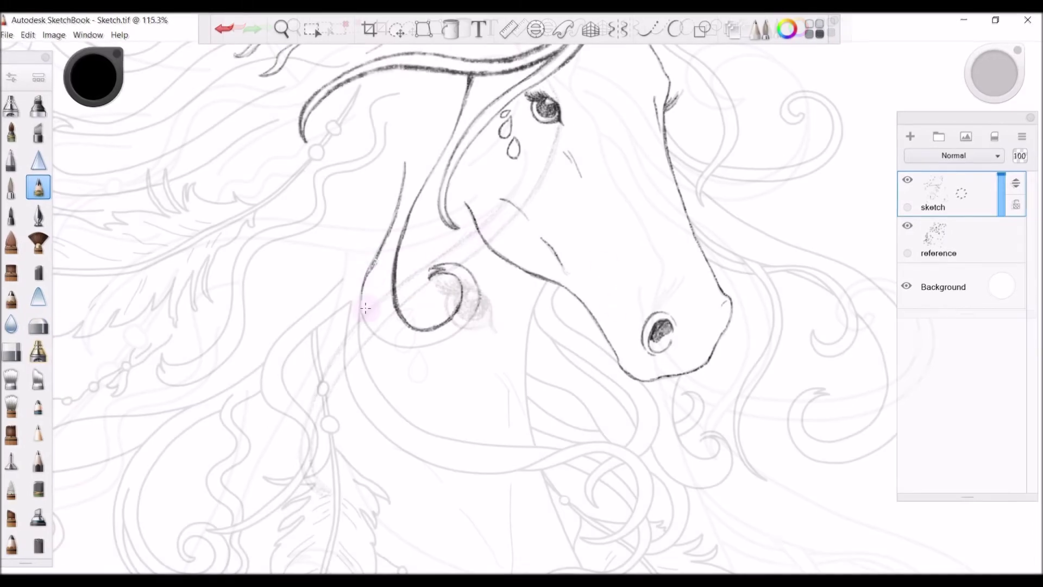
pyautogui.moveTo(359, 284)
pyautogui.mouseDown()
pyautogui.moveTo(359, 305)
pyautogui.moveTo(397, 339)
pyautogui.moveTo(373, 327)
pyautogui.moveTo(399, 343)
pyautogui.moveTo(440, 337)
pyautogui.moveTo(363, 316)
pyautogui.moveTo(391, 221)
pyautogui.moveTo(416, 349)
pyautogui.moveTo(453, 335)
pyautogui.moveTo(479, 291)
pyautogui.mouseUp()
pyautogui.moveTo(359, 318)
pyautogui.mouseDown()
pyautogui.moveTo(401, 414)
pyautogui.moveTo(555, 447)
pyautogui.mouseUp()
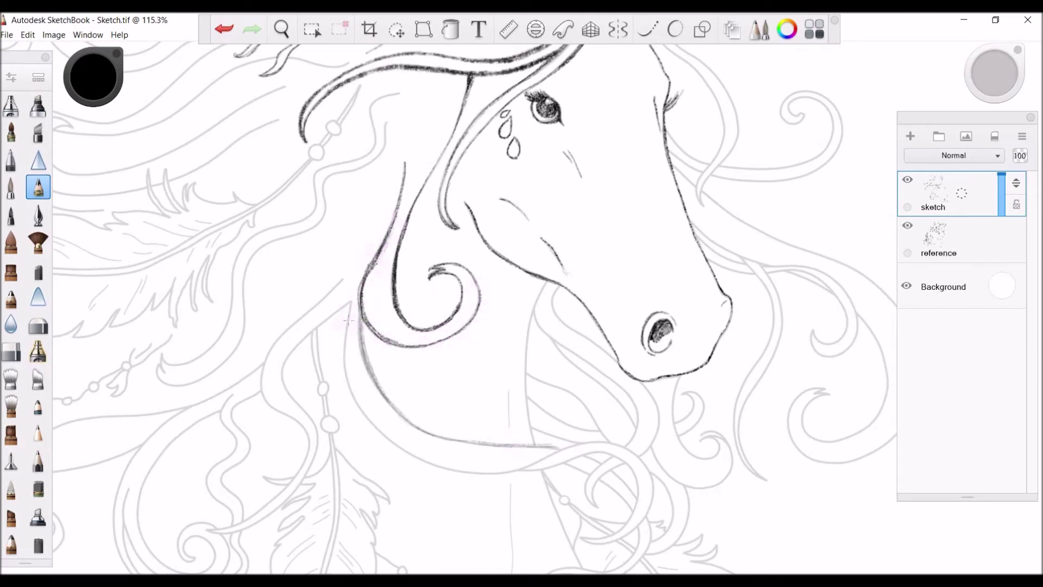
pyautogui.moveTo(349, 298)
pyautogui.mouseDown()
pyautogui.moveTo(349, 369)
pyautogui.moveTo(364, 411)
pyautogui.moveTo(446, 468)
pyautogui.mouseUp()
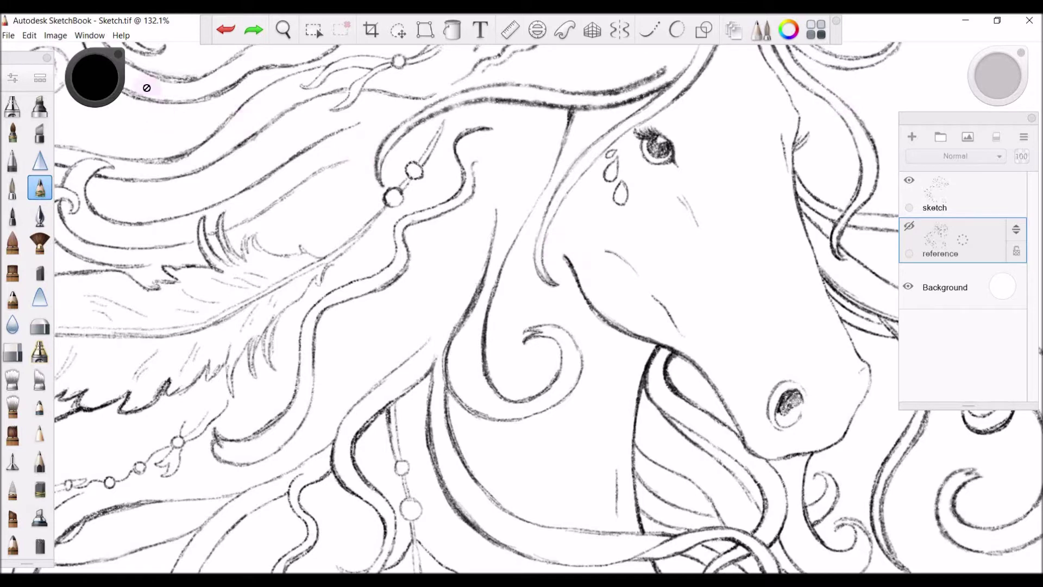
# Select the sketch layer and view the whole traced horse with the reference hidden.
pyautogui.click(939, 191)
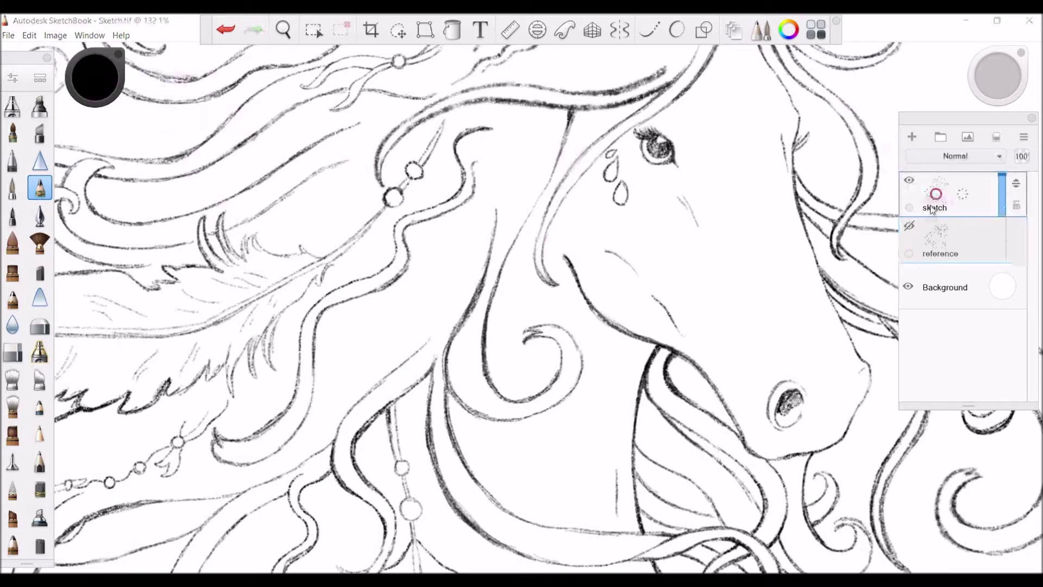
pyautogui.click(111, 99)
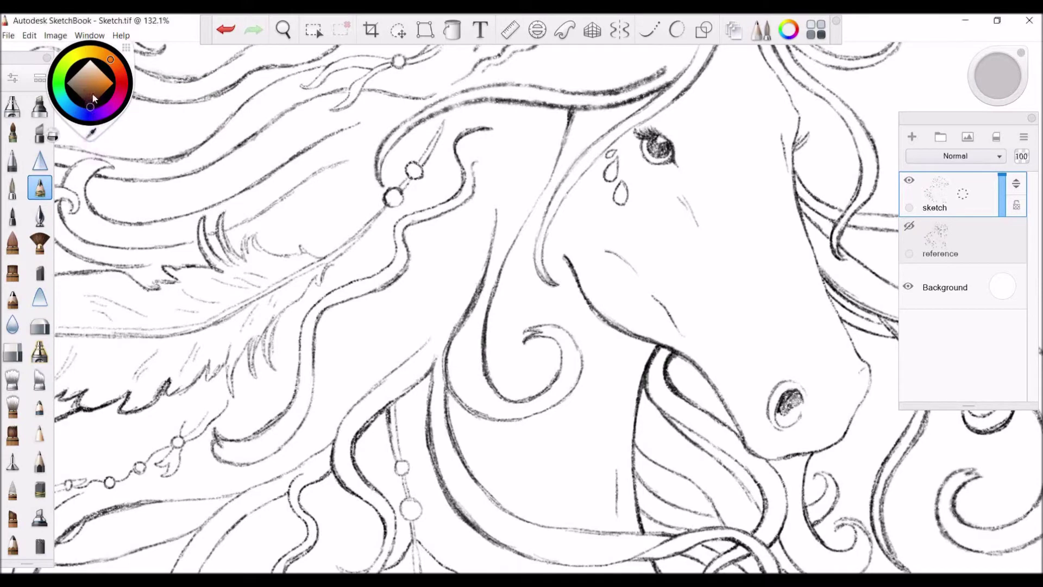
pyautogui.press('space')
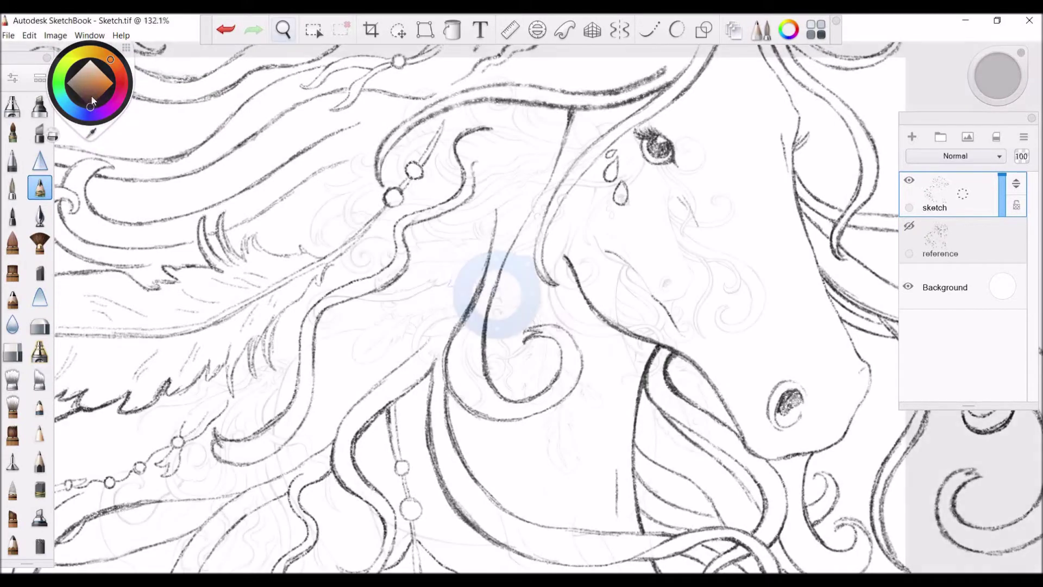
pyautogui.moveTo(579, 239); pyautogui.dragTo(587, 221)
pyautogui.moveTo(587, 221)
pyautogui.mouseDown()
pyautogui.moveTo(594, 278)
pyautogui.moveTo(576, 235)
pyautogui.moveTo(611, 261)
pyautogui.mouseUp()
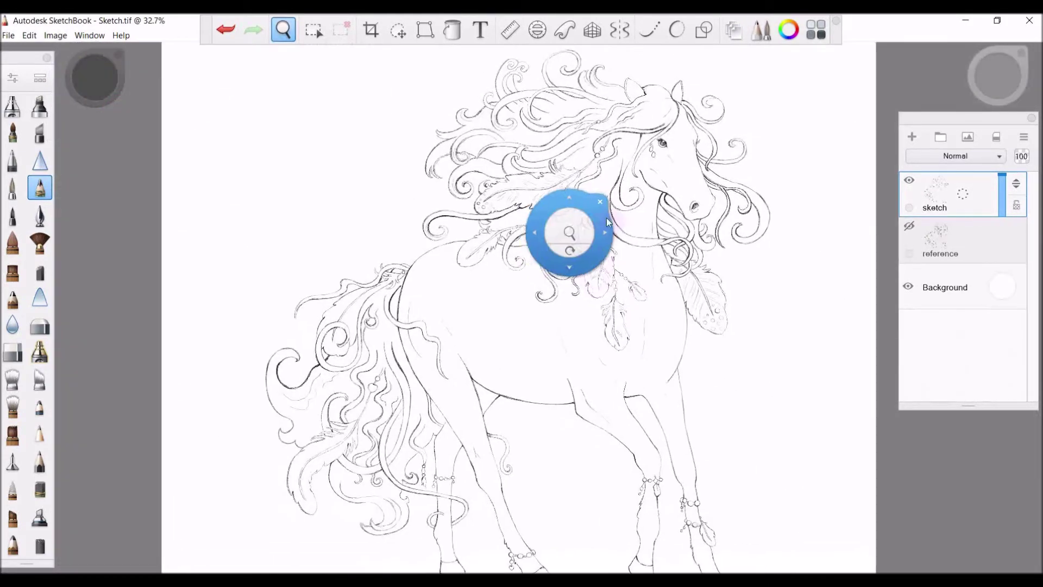
pyautogui.press('space')
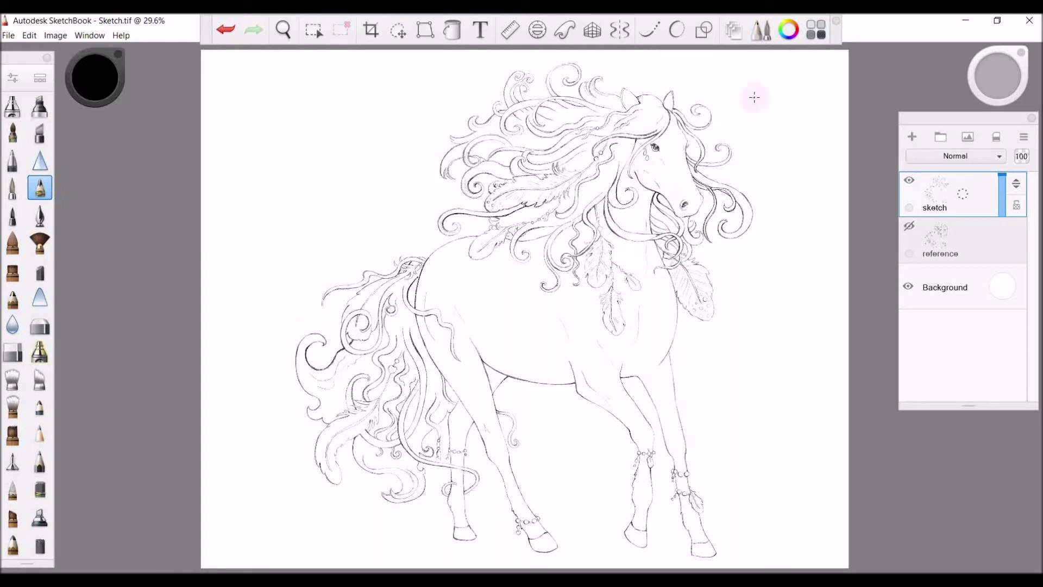
# Add a new layer directly above the reference layer and hide the sketch layer.
pyautogui.click(941, 249)
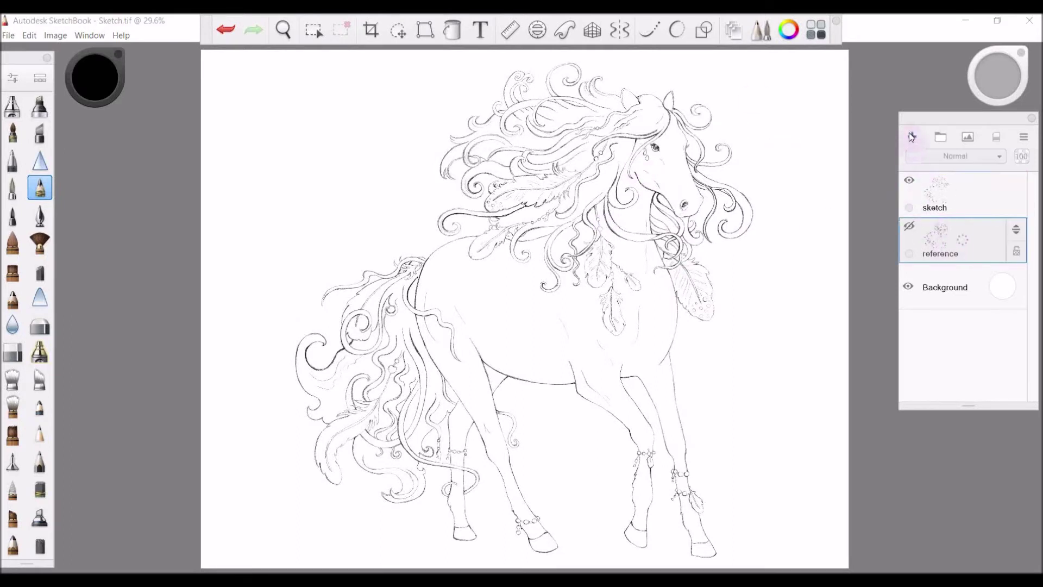
pyautogui.click(912, 137)
pyautogui.click(909, 180)
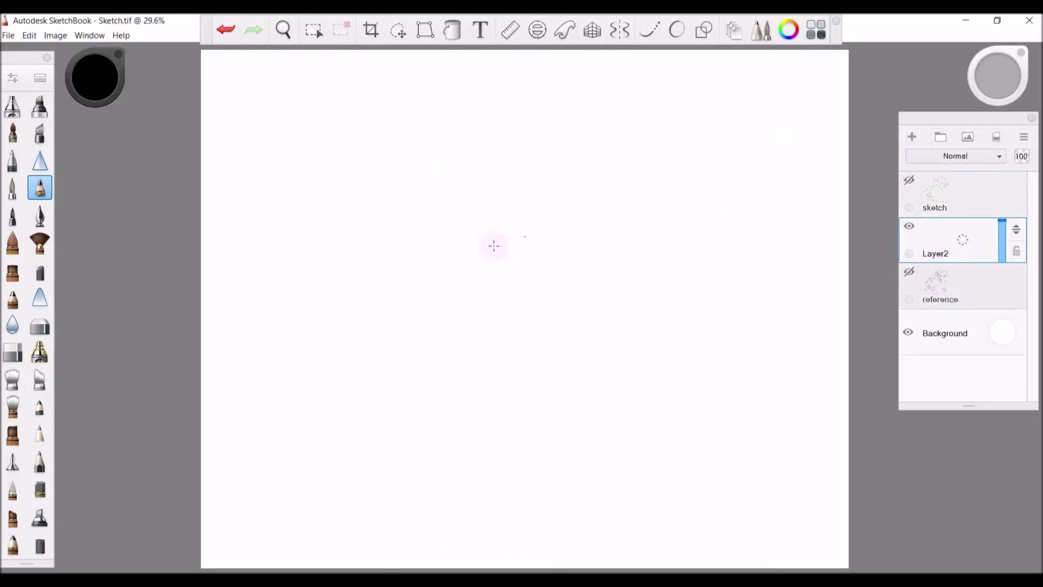
# Draw a simple cat face freehand on the new layer with two eyes, nose and mouth, rounded head outline and ears.
pyautogui.click(443, 213)
pyautogui.click(535, 204)
pyautogui.moveTo(493, 209); pyautogui.dragTo(506, 219)
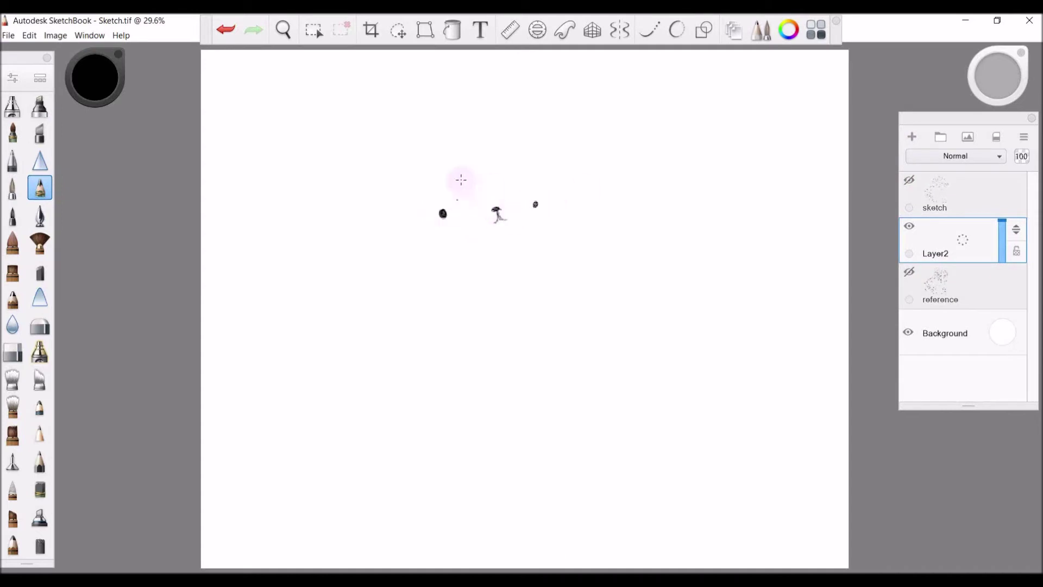
pyautogui.moveTo(429, 166)
pyautogui.mouseDown()
pyautogui.moveTo(448, 264)
pyautogui.moveTo(478, 269)
pyautogui.moveTo(541, 179)
pyautogui.mouseUp()
pyautogui.moveTo(458, 158); pyautogui.dragTo(433, 154)
pyautogui.moveTo(517, 146); pyautogui.dragTo(541, 158)
# Switch to a lighter pencil brush and draw whiskers on both sides of the cat's face.
pyautogui.click(40, 434)
pyautogui.moveTo(425, 228); pyautogui.dragTo(385, 251)
pyautogui.moveTo(411, 243); pyautogui.dragTo(379, 283)
pyautogui.moveTo(558, 204); pyautogui.dragTo(590, 195)
pyautogui.moveTo(559, 212); pyautogui.dragTo(591, 215)
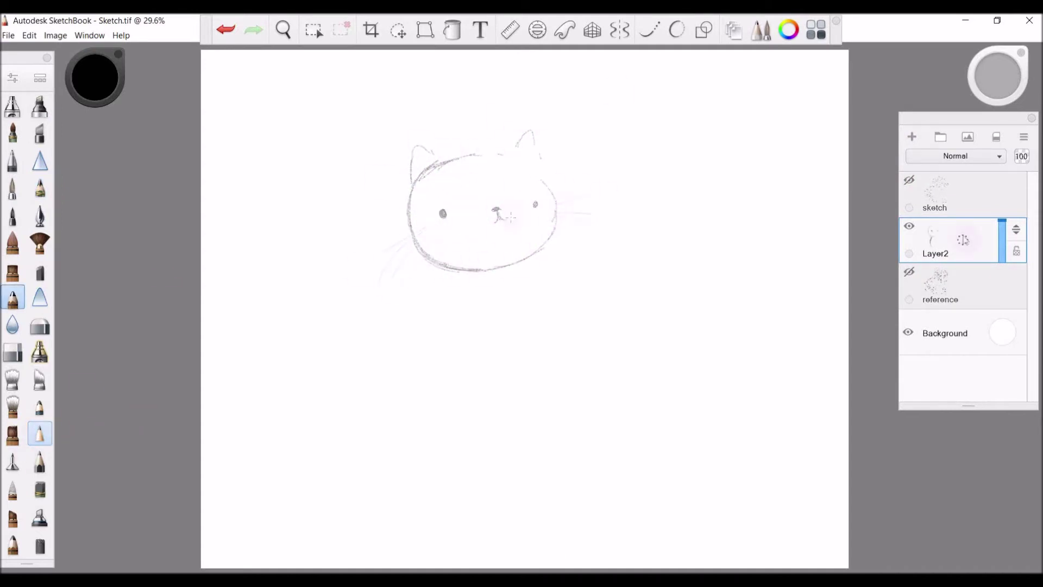
# Delete the layer holding the cat drawing and make the sketch layer visible again.
pyautogui.moveTo(963, 240); pyautogui.dragTo(991, 207)
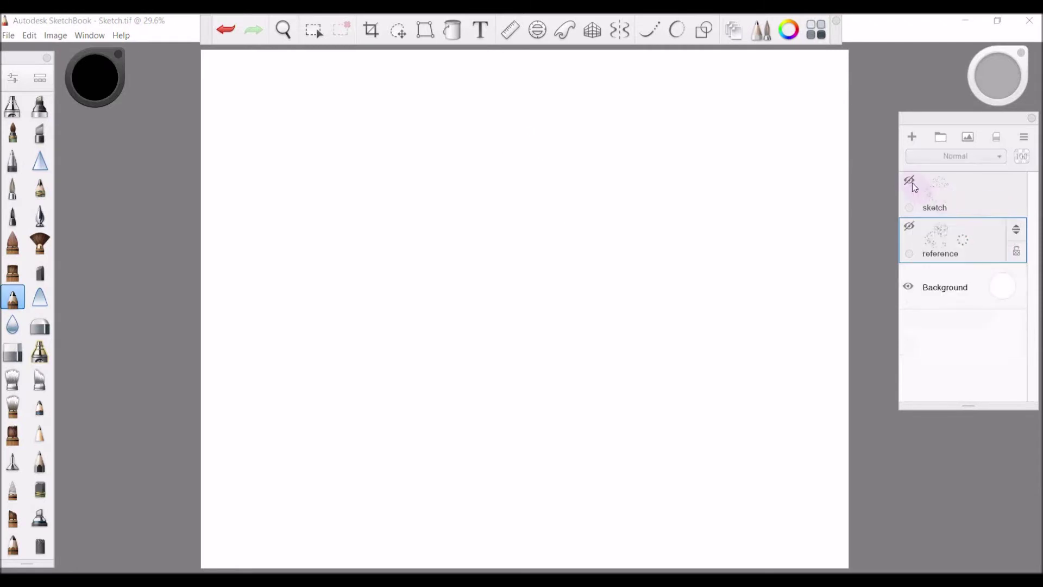
pyautogui.click(909, 180)
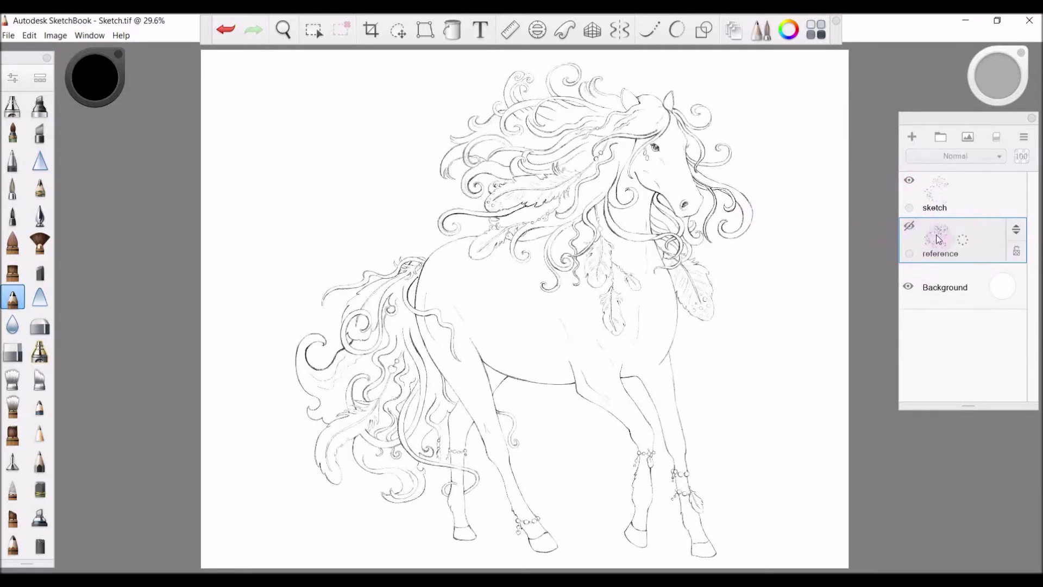
# Try deleting the reference layer and undo the deletion.
pyautogui.click(967, 242)
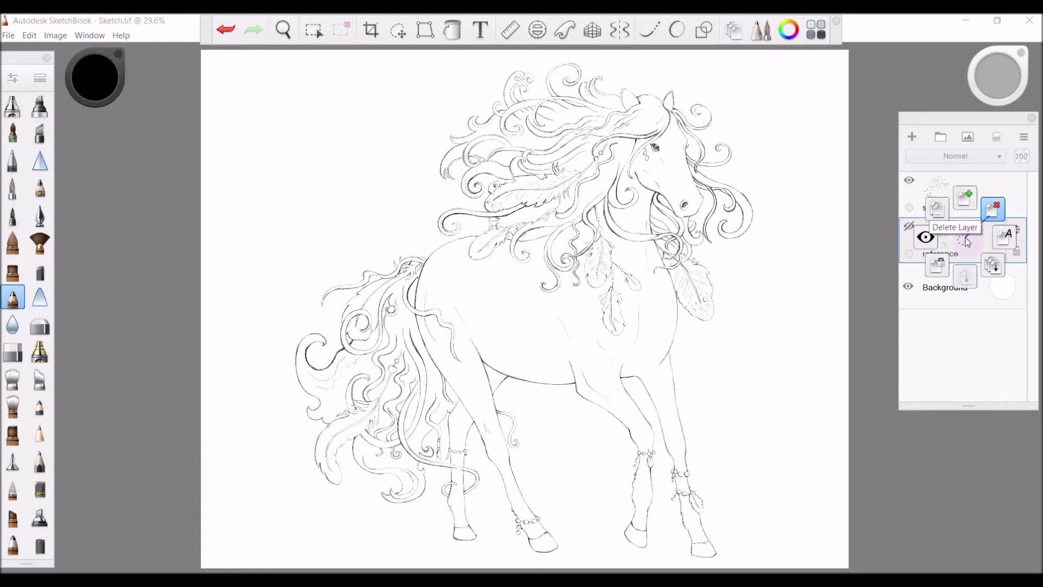
pyautogui.moveTo(966, 237); pyautogui.dragTo(994, 210)
pyautogui.hotkey('ctrl', 'z')
# Select the sketch layer and examine the pencil linework of the horse's head, mane, feathers and body up close.
pyautogui.click(922, 208)
pyautogui.press('space')
pyautogui.moveTo(632, 169); pyautogui.dragTo(780, 170)
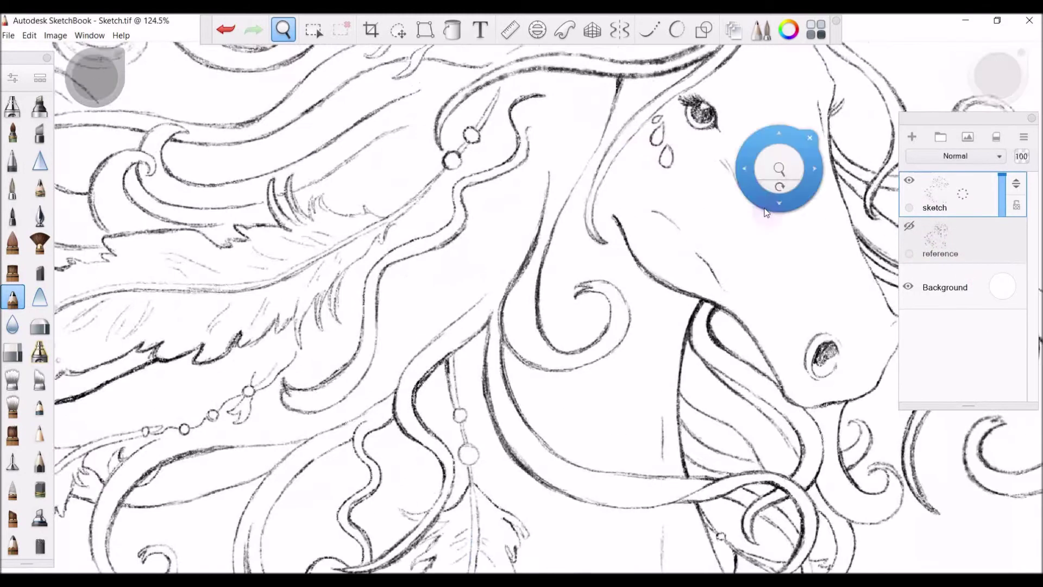
pyautogui.moveTo(804, 57); pyautogui.dragTo(719, 294)
pyautogui.moveTo(369, 446)
pyautogui.mouseDown()
pyautogui.moveTo(645, 335)
pyautogui.moveTo(768, 199)
pyautogui.mouseUp()
pyautogui.press('space')
pyautogui.moveTo(837, 245); pyautogui.dragTo(419, 356)
pyautogui.moveTo(663, 403); pyautogui.dragTo(754, 382)
pyautogui.moveTo(460, 494); pyautogui.dragTo(923, 215)
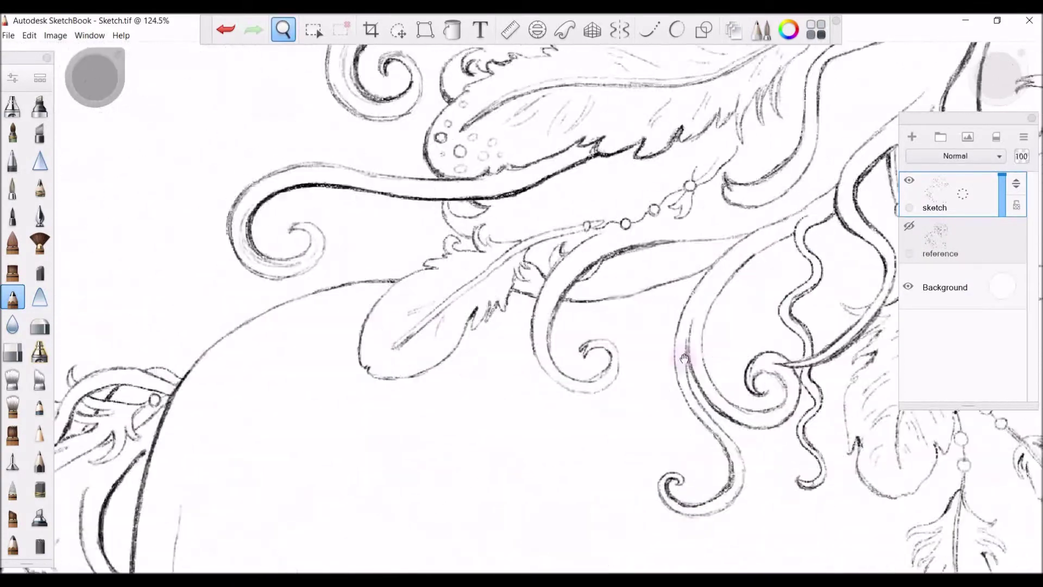
pyautogui.moveTo(687, 357); pyautogui.dragTo(728, 150)
pyautogui.moveTo(548, 413); pyautogui.dragTo(826, 328)
pyautogui.moveTo(650, 560); pyautogui.dragTo(520, 248)
pyautogui.moveTo(632, 260); pyautogui.dragTo(565, 296)
pyautogui.moveTo(723, 326); pyautogui.dragTo(593, 343)
pyautogui.moveTo(778, 357); pyautogui.dragTo(538, 218)
pyautogui.moveTo(724, 378); pyautogui.dragTo(727, 356)
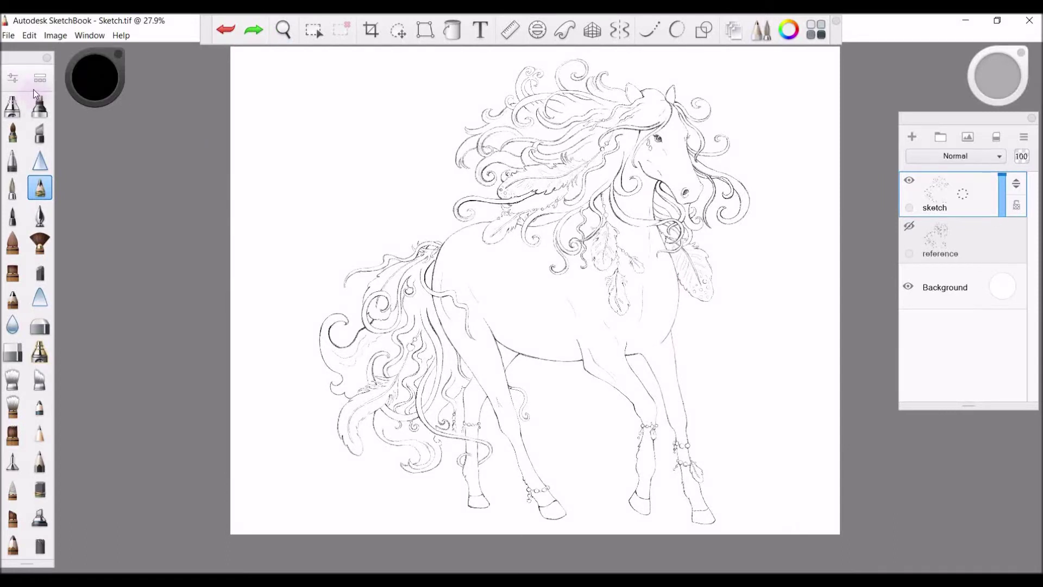
# Check the canvas width and height in the Canvas Size settings and close them without changing any value.
pyautogui.click(55, 35)
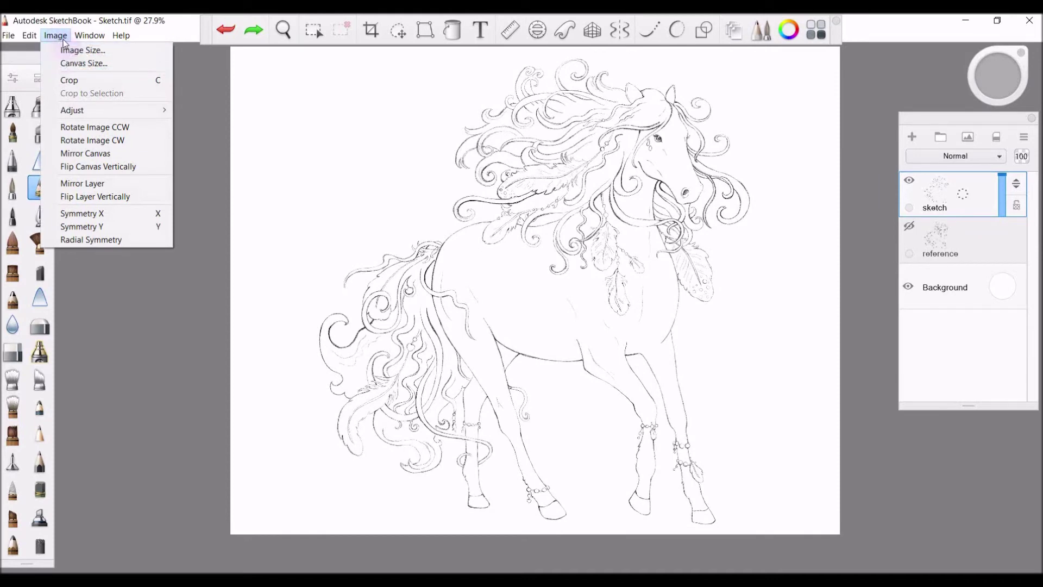
pyautogui.click(69, 66)
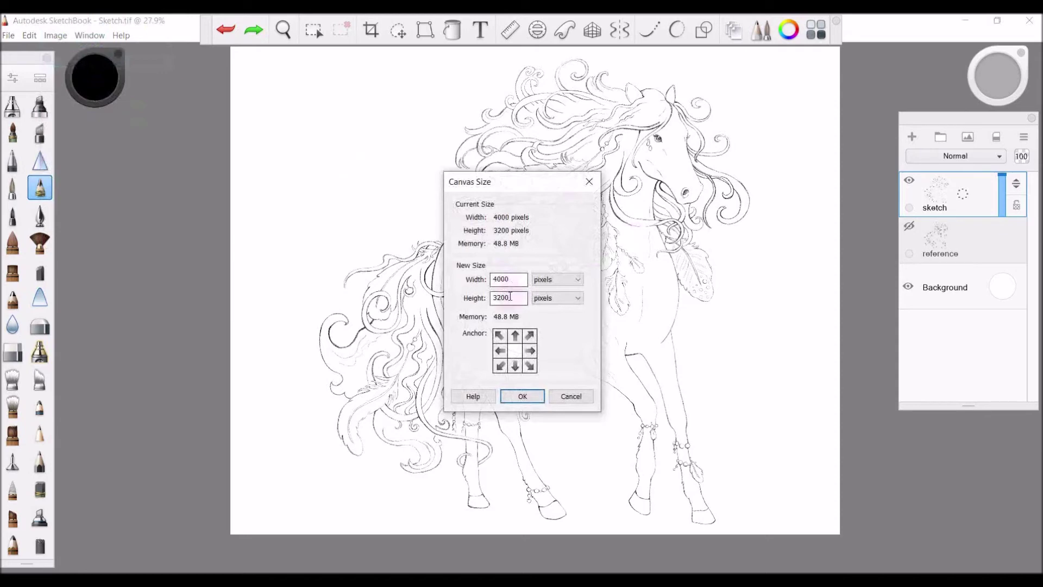
pyautogui.press('Return')
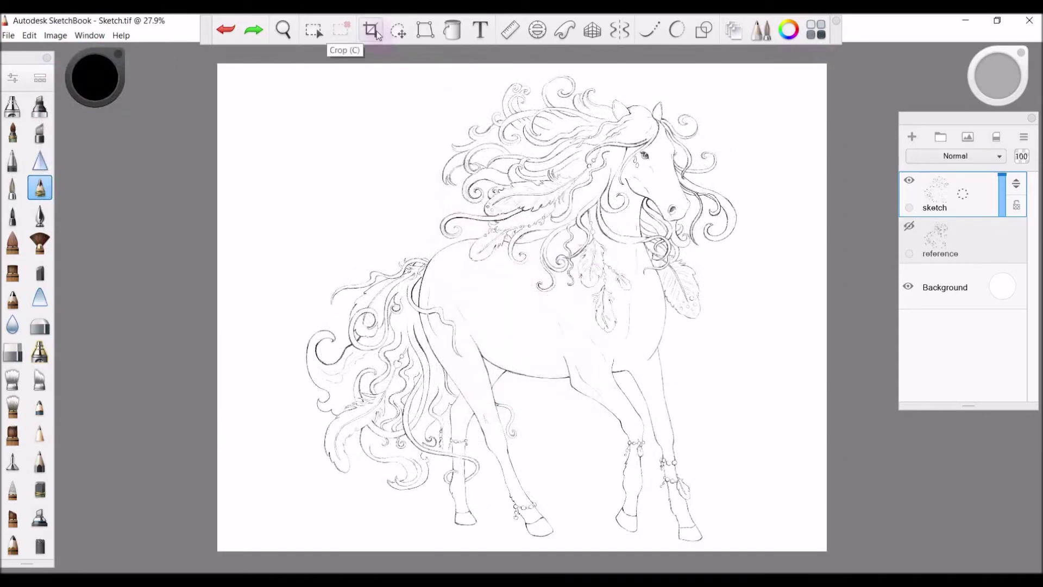
# Try cropping the canvas to 3764 × 3093 px, trimming the empty margins around the horse.
pyautogui.click(377, 33)
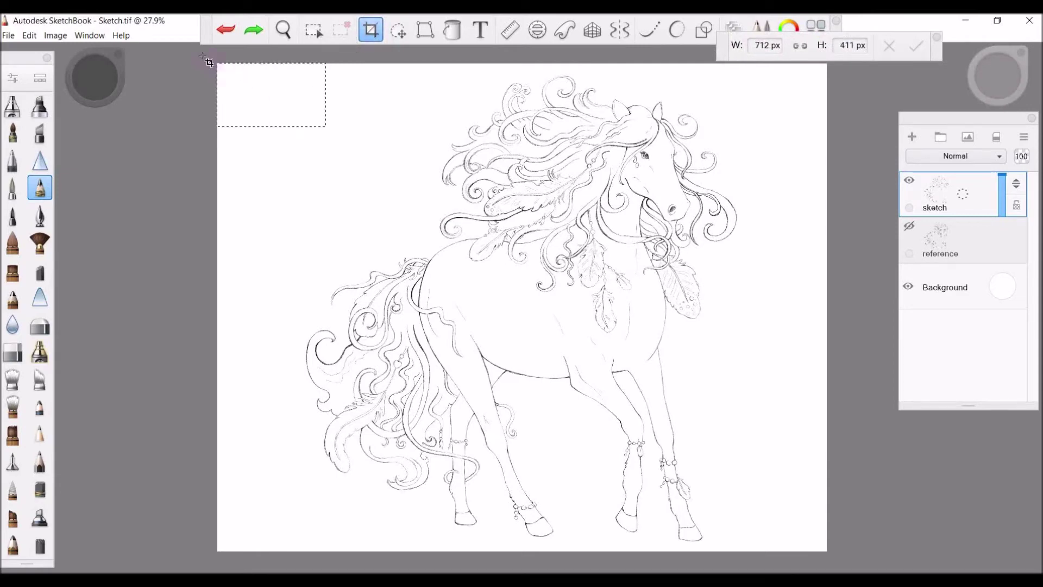
pyautogui.moveTo(203, 56); pyautogui.dragTo(853, 540)
pyautogui.moveTo(826, 326); pyautogui.dragTo(791, 326)
pyautogui.moveTo(462, 138); pyautogui.dragTo(485, 139)
pyautogui.moveTo(546, 64); pyautogui.dragTo(546, 71)
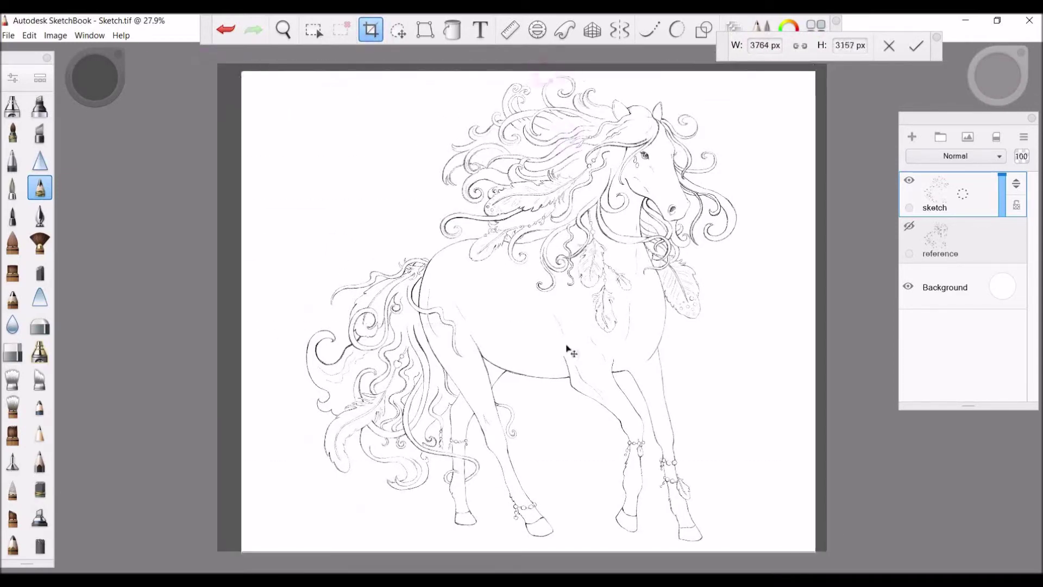
pyautogui.moveTo(571, 552); pyautogui.dragTo(570, 542)
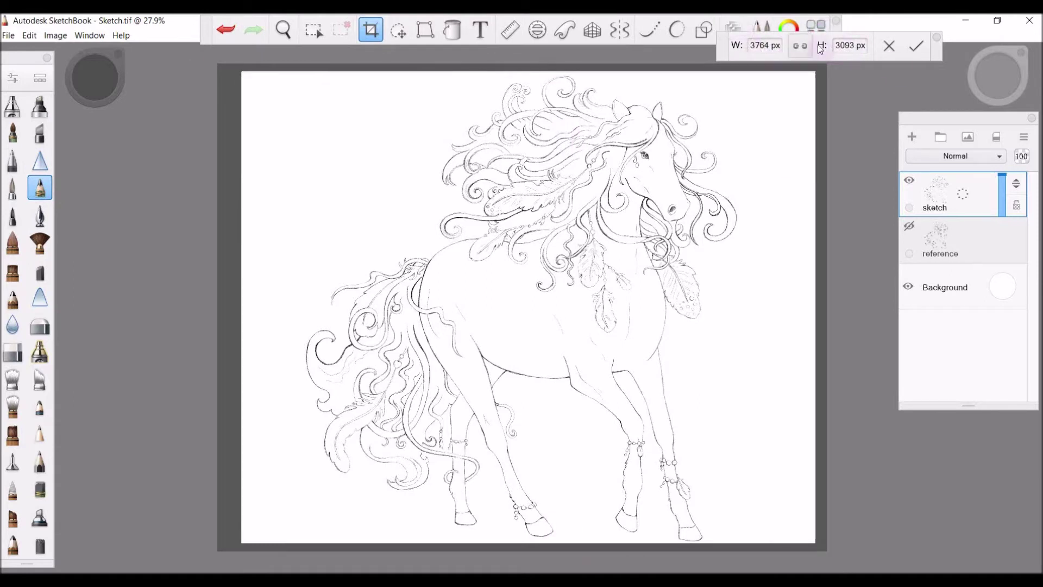
pyautogui.click(889, 47)
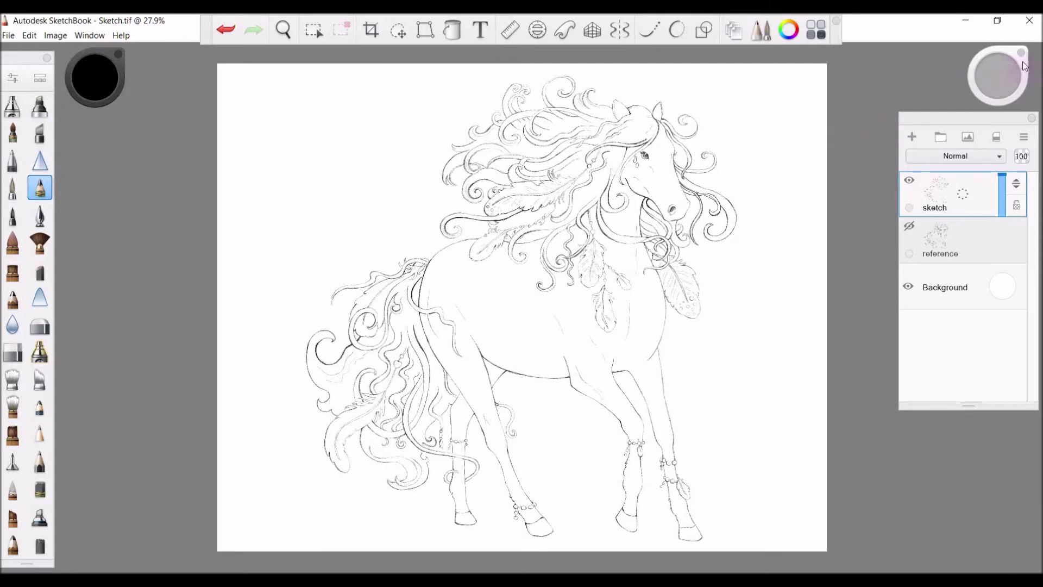
# Move the brush puck closer to the canvas, beside its upper corner.
pyautogui.moveTo(1025, 66); pyautogui.dragTo(859, 111)
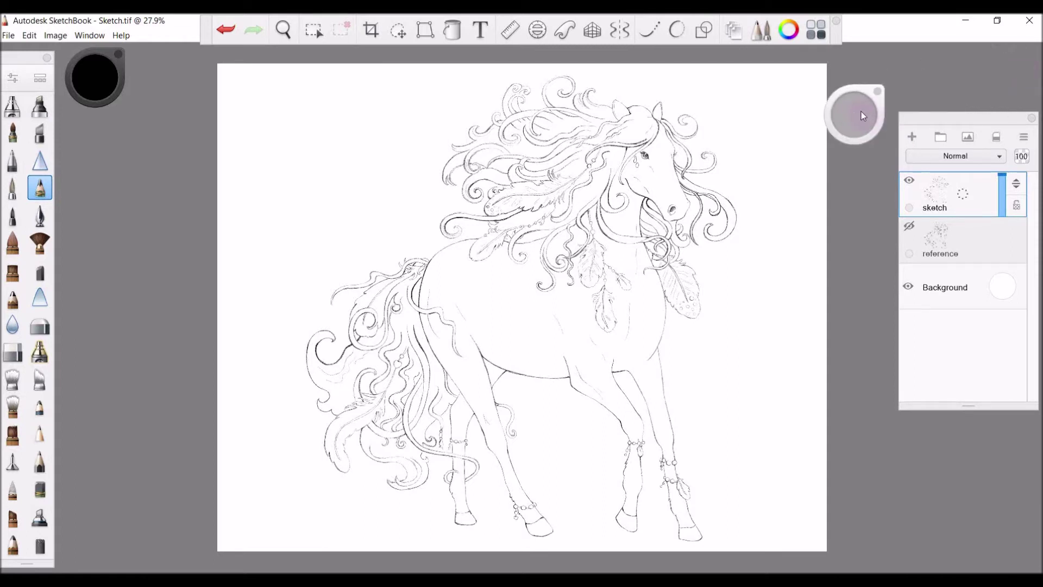
pyautogui.click(90, 38)
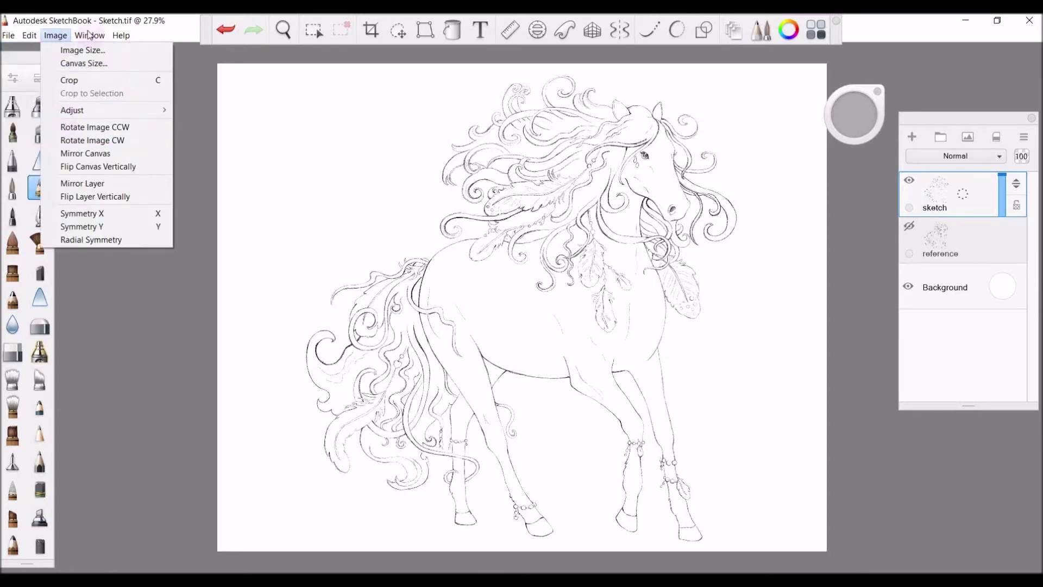
pyautogui.click(58, 36)
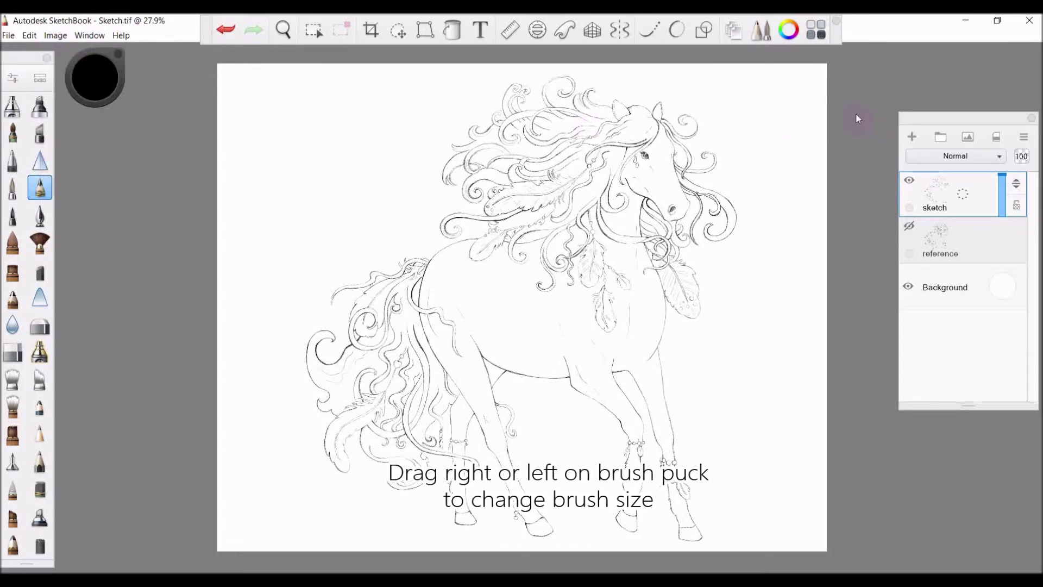
# Adjust the brush size with the brush puck and draw vertical test strokes beside the horse's head.
pyautogui.moveTo(857, 113); pyautogui.dragTo(848, 113)
pyautogui.press(']')
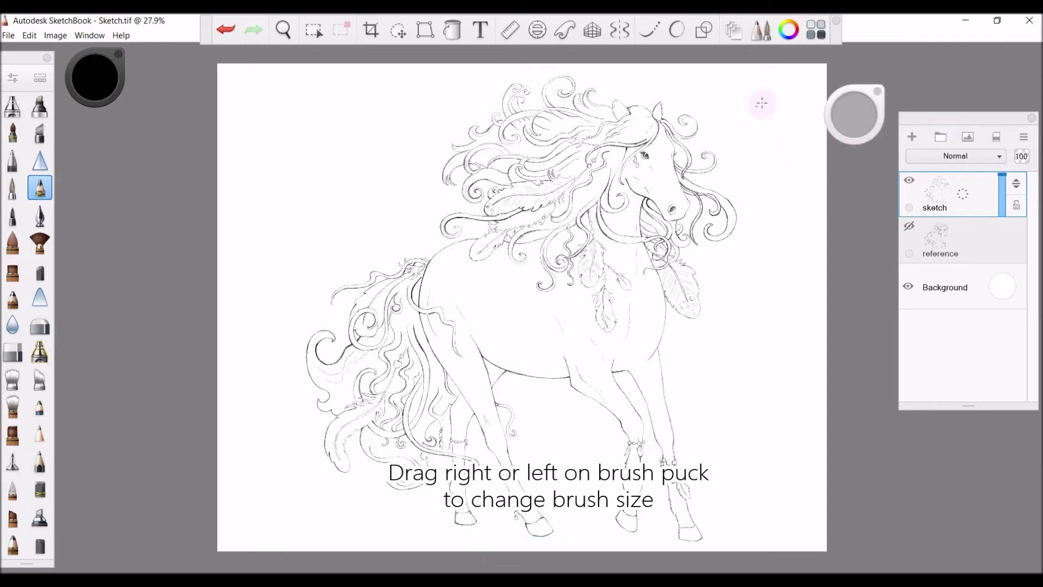
pyautogui.moveTo(762, 103); pyautogui.dragTo(770, 248)
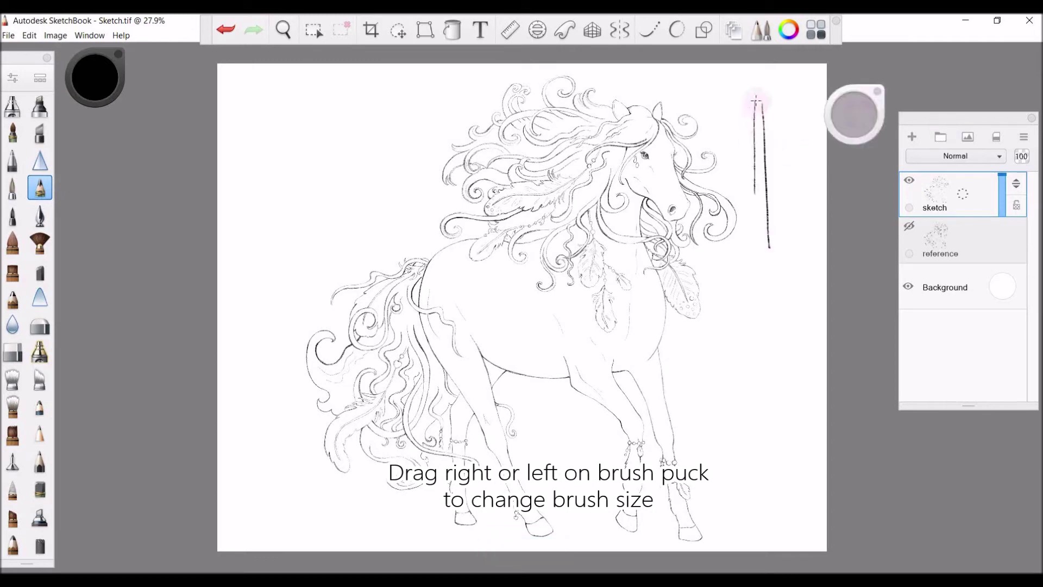
pyautogui.moveTo(852, 121); pyautogui.dragTo(850, 118)
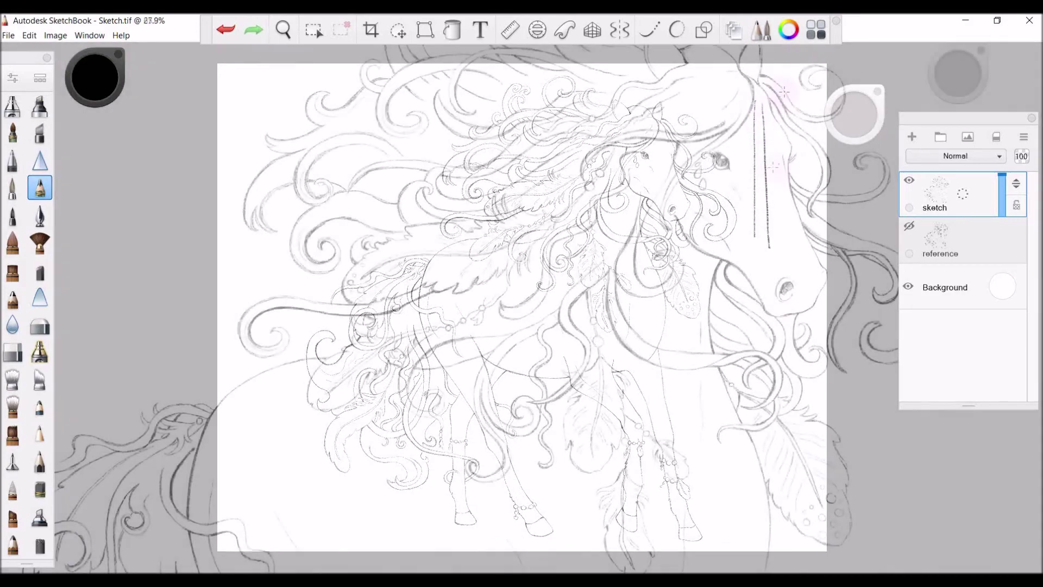
# Hide the sketch layer, and show the reference layer and make it the active layer.
pyautogui.moveTo(733, 191); pyautogui.dragTo(725, 211)
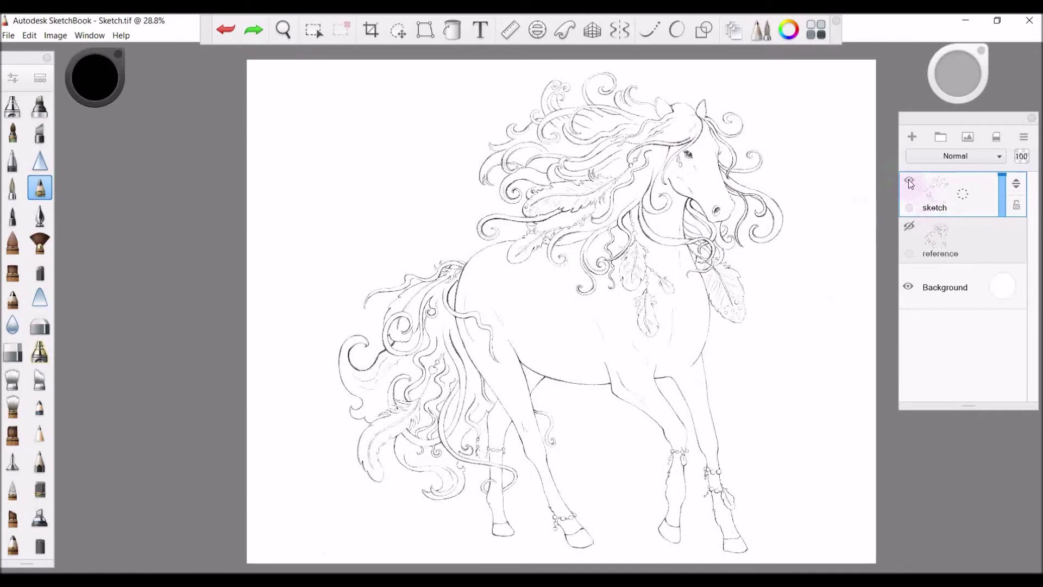
pyautogui.click(909, 181)
pyautogui.click(911, 226)
pyautogui.click(964, 241)
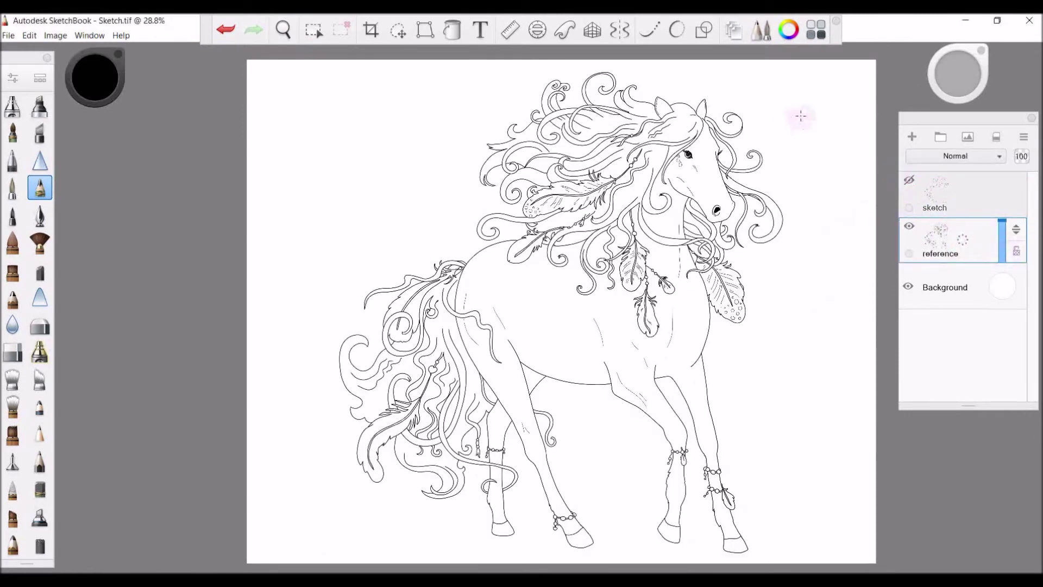
# Select the horse's face with the Magic Wand at tolerance 138 and add its body to the selection.
pyautogui.press('space')
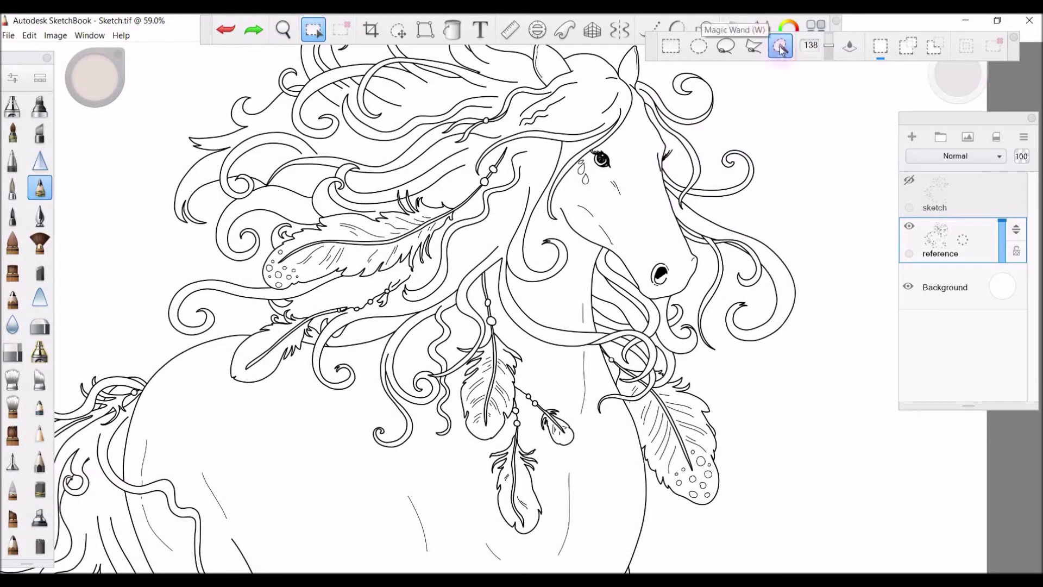
pyautogui.click(666, 258)
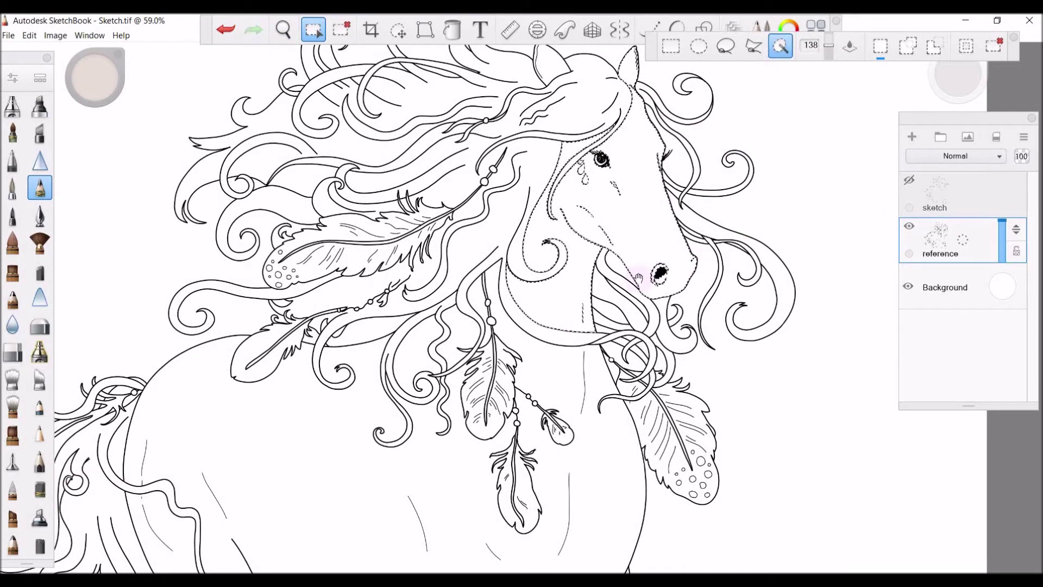
pyautogui.click(908, 44)
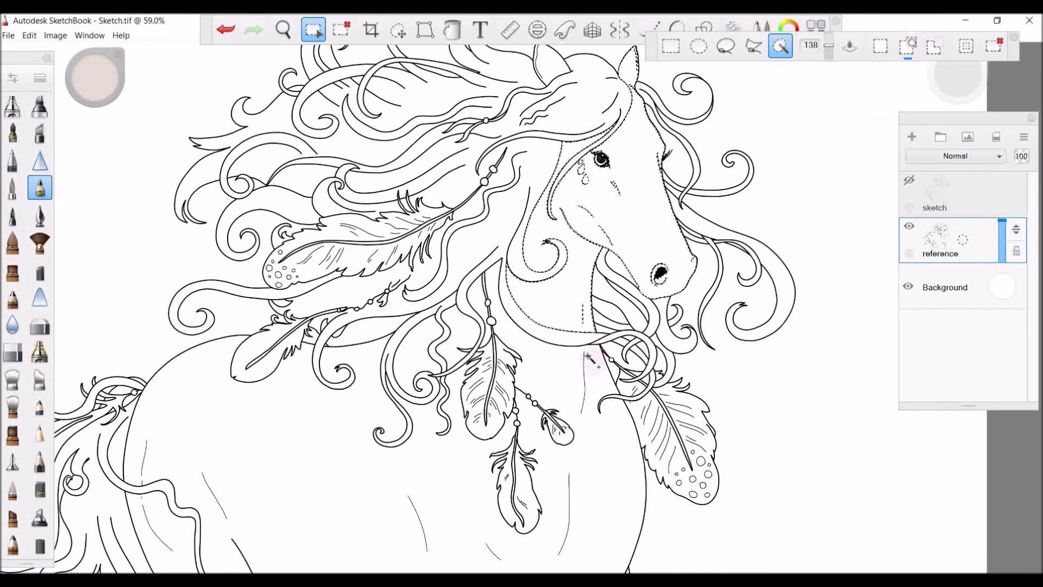
pyautogui.click(554, 368)
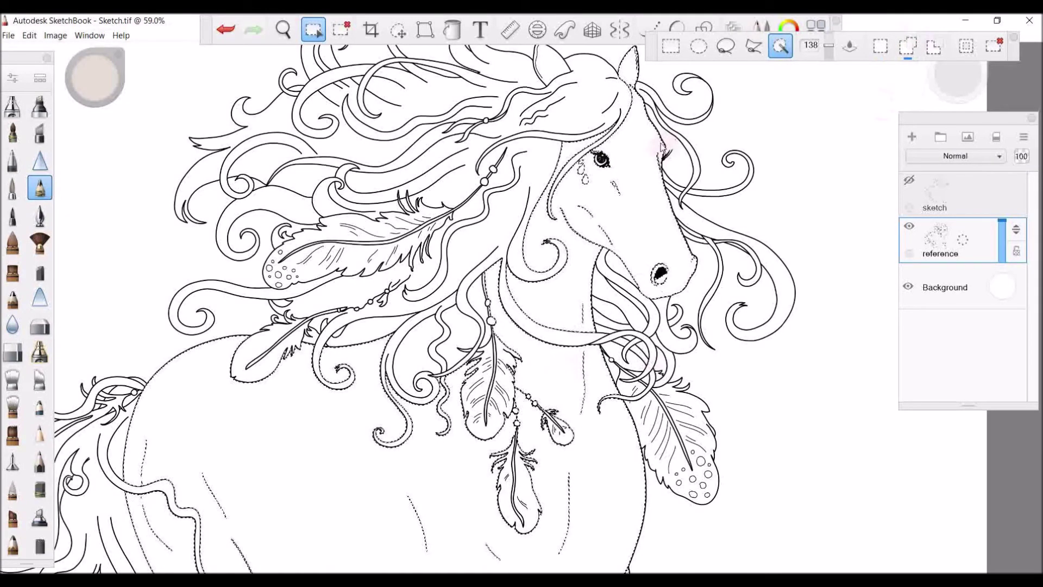
pyautogui.scroll(-1, 644, 159)
pyautogui.scroll(-2, 644, 158)
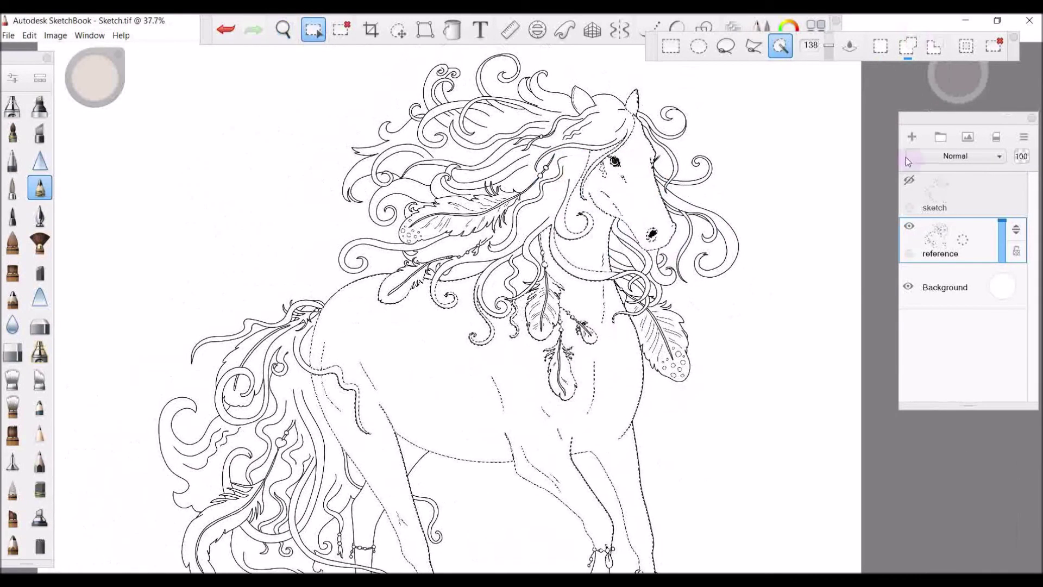
# Add a new layer above the reference layer and flood-fill the selected horse areas with solid light brown.
pyautogui.click(912, 135)
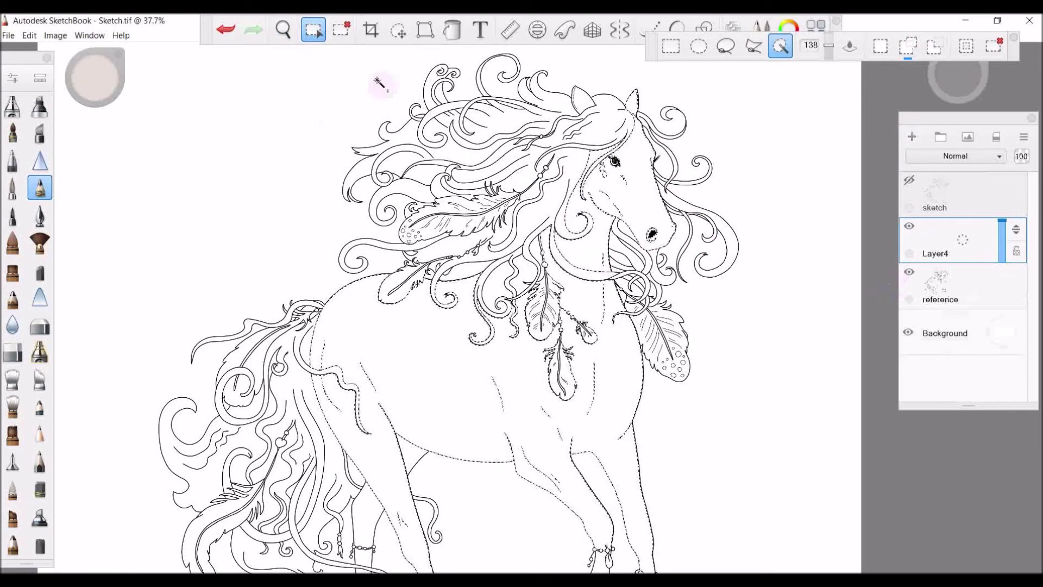
pyautogui.click(462, 35)
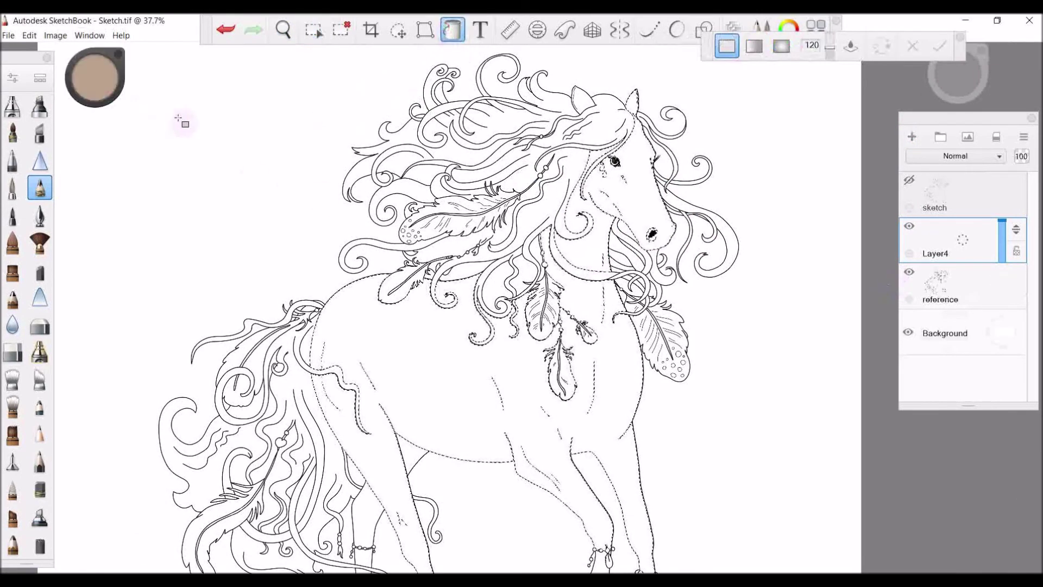
pyautogui.click(611, 157)
pyautogui.scroll(-2, 645, 164)
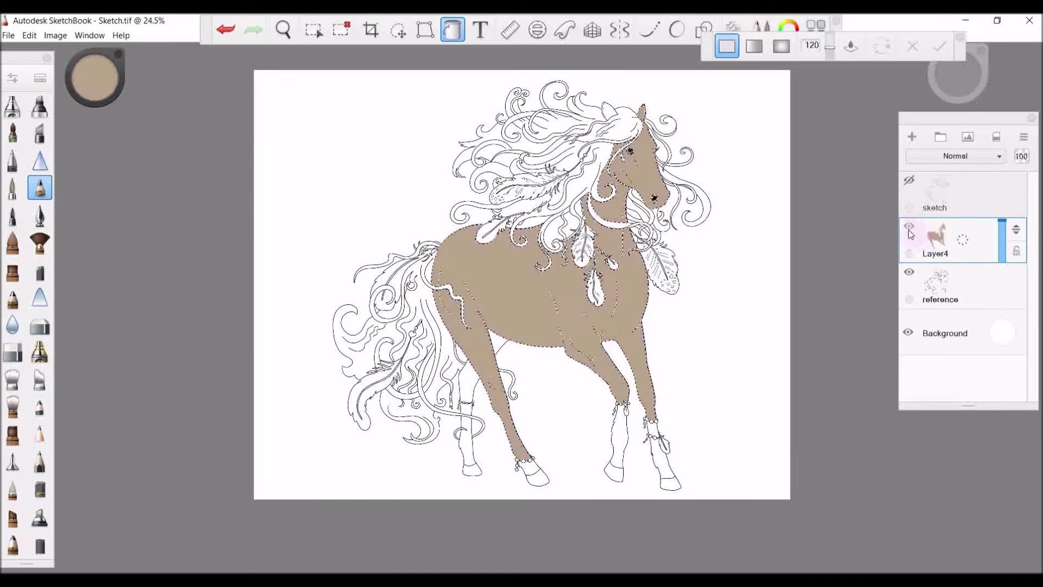
# Delete the brown fill layer and clear the selection.
pyautogui.moveTo(965, 240); pyautogui.dragTo(991, 210)
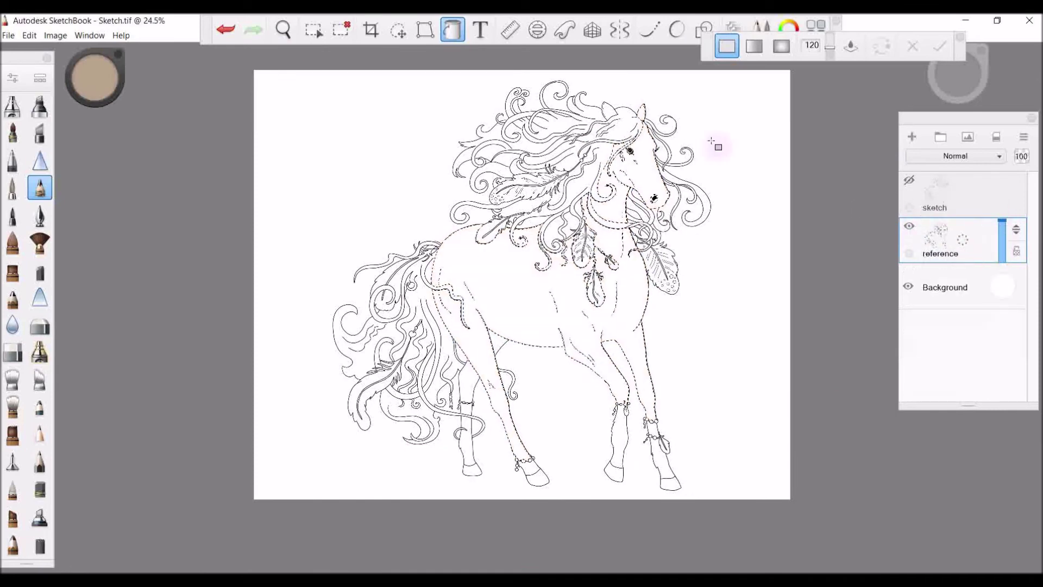
pyautogui.click(341, 30)
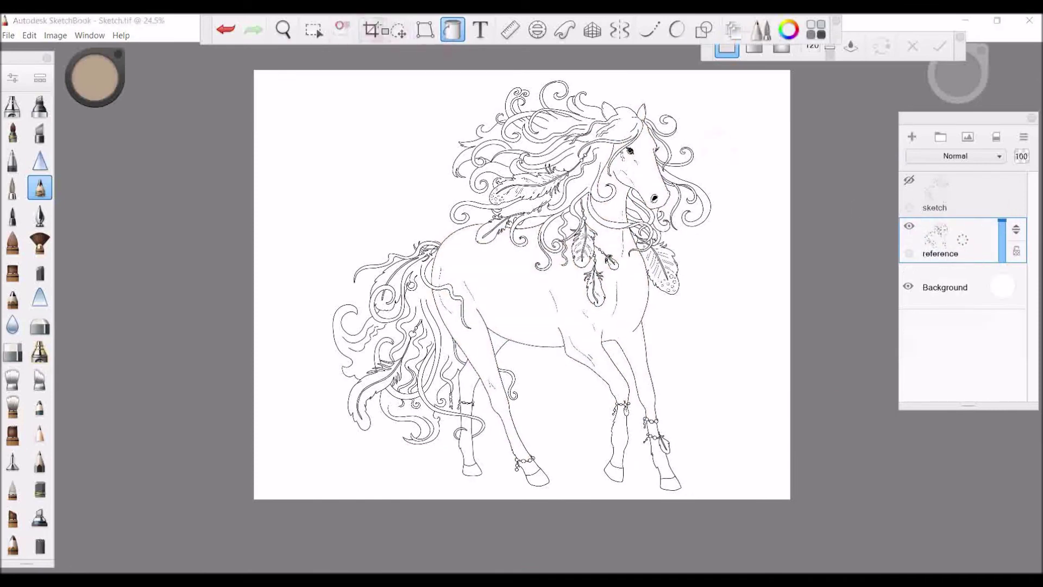
# Hide the reference layer and show the sketch layer, with the horse's head in close view.
pyautogui.click(908, 227)
pyautogui.click(909, 180)
pyautogui.press('space')
pyautogui.moveTo(662, 127); pyautogui.dragTo(781, 128)
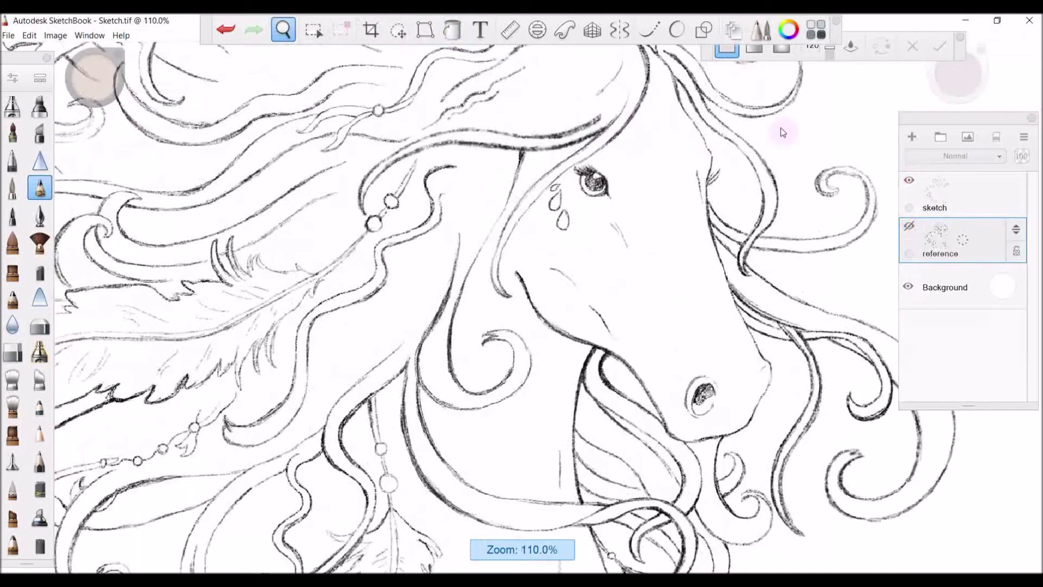
# Activate the sketch layer and try a Magic Wand selection on the horse's forehead at tolerance 138.
pyautogui.click(314, 29)
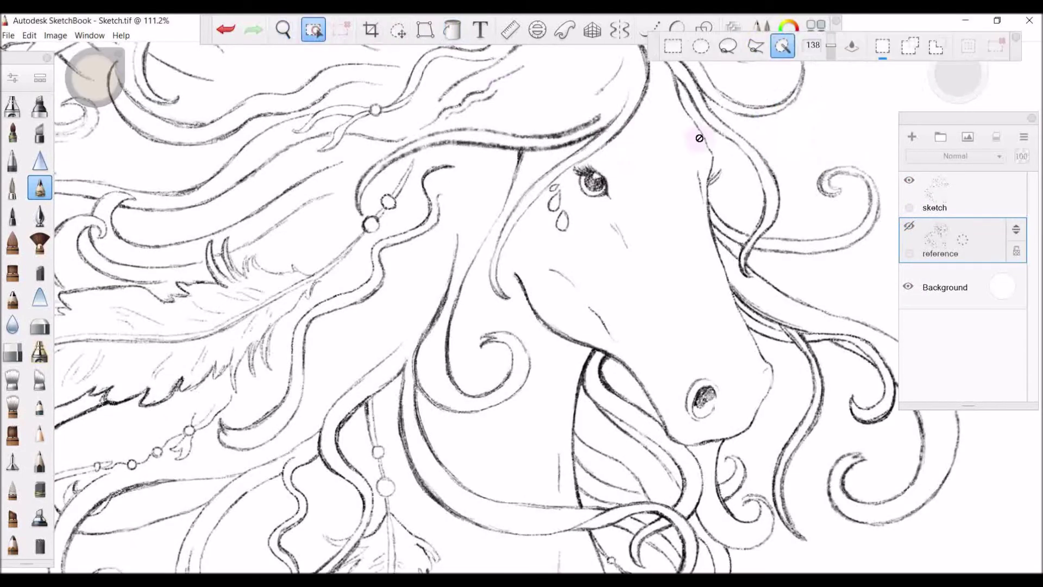
pyautogui.press('space')
pyautogui.moveTo(666, 132); pyautogui.dragTo(756, 121)
pyautogui.moveTo(763, 163); pyautogui.dragTo(753, 272)
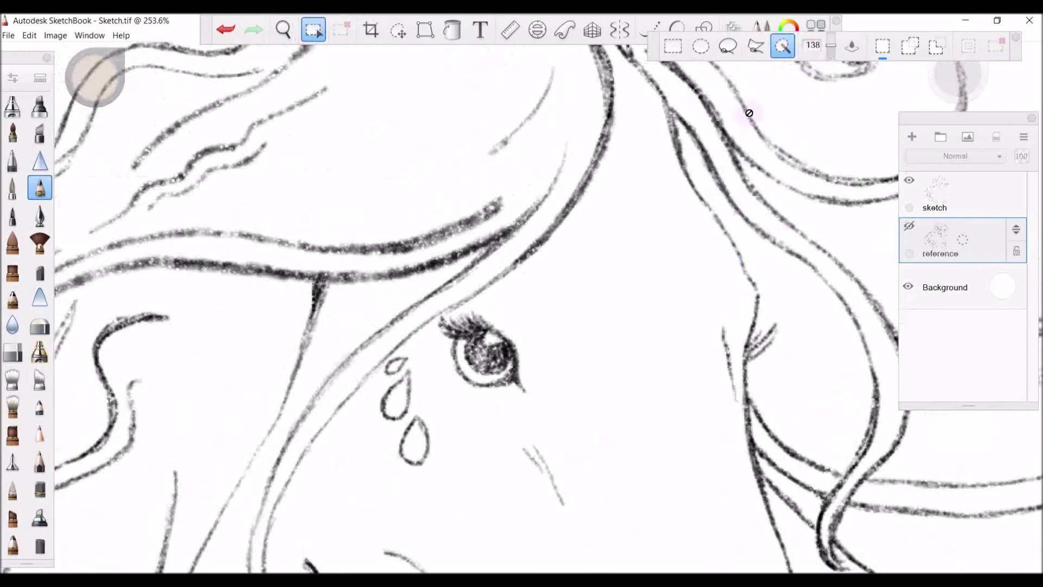
pyautogui.click(961, 204)
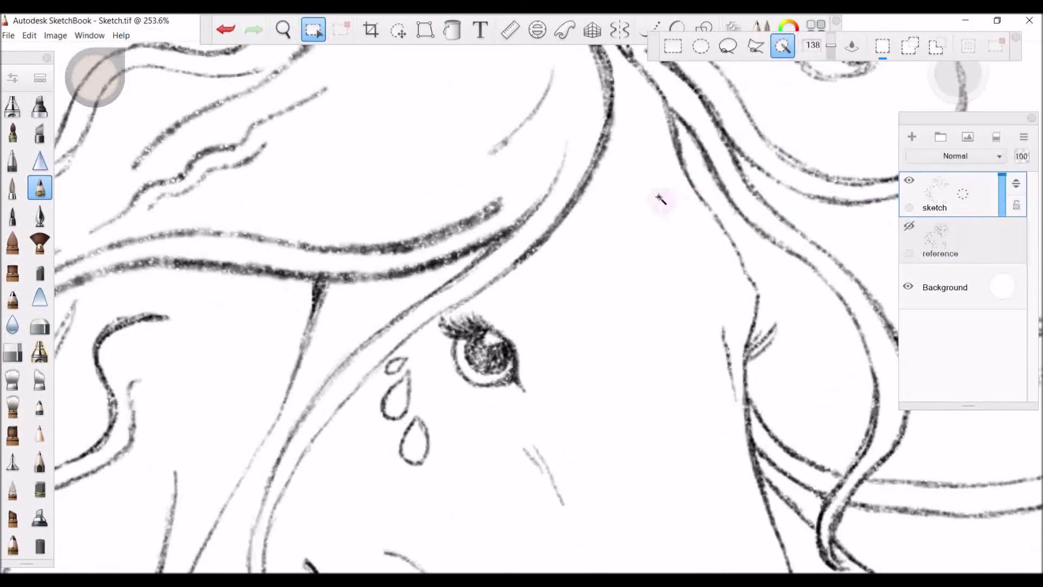
pyautogui.press('space')
pyautogui.moveTo(653, 165); pyautogui.dragTo(606, 284)
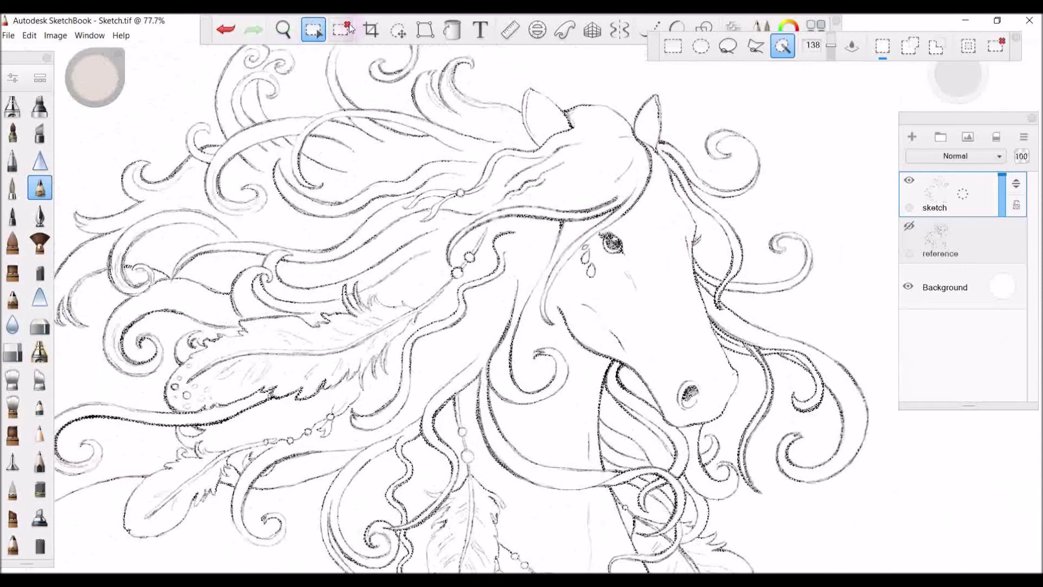
# Add a new layer above the reference layer and brush translucent light brown over the horse's face and upper neck.
pyautogui.click(979, 237)
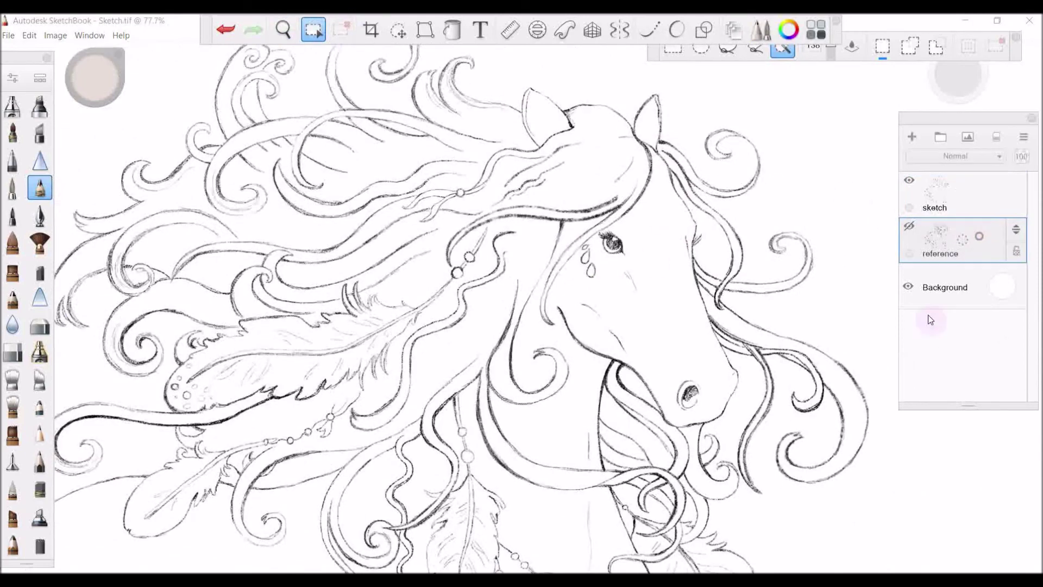
pyautogui.click(914, 136)
pyautogui.moveTo(698, 273); pyautogui.dragTo(656, 213)
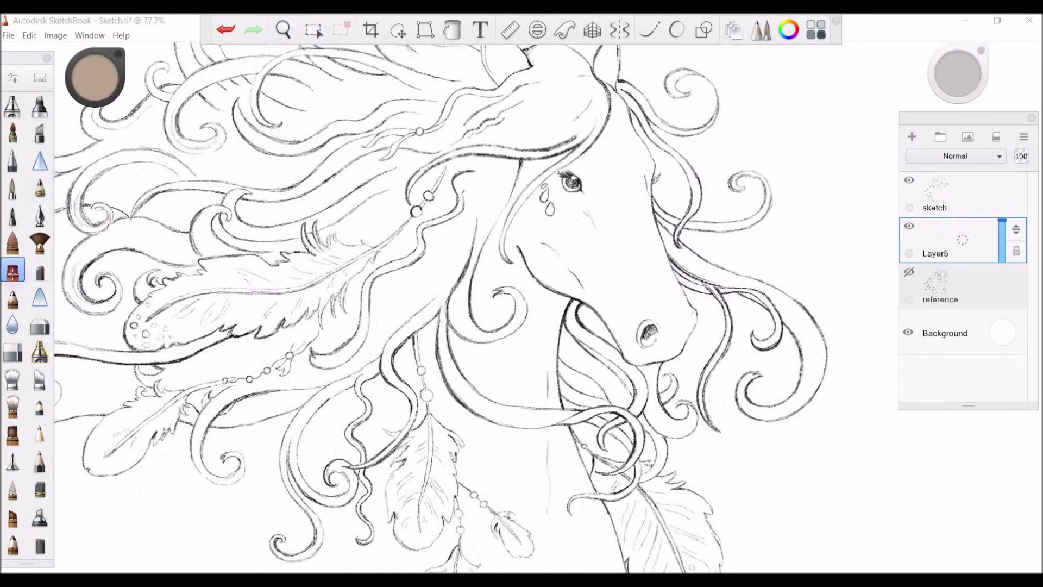
pyautogui.moveTo(571, 206)
pyautogui.mouseDown()
pyautogui.moveTo(538, 239)
pyautogui.moveTo(535, 173)
pyautogui.moveTo(522, 239)
pyautogui.moveTo(538, 283)
pyautogui.moveTo(586, 240)
pyautogui.moveTo(559, 262)
pyautogui.moveTo(652, 337)
pyautogui.moveTo(679, 294)
pyautogui.mouseUp()
pyautogui.press('[')
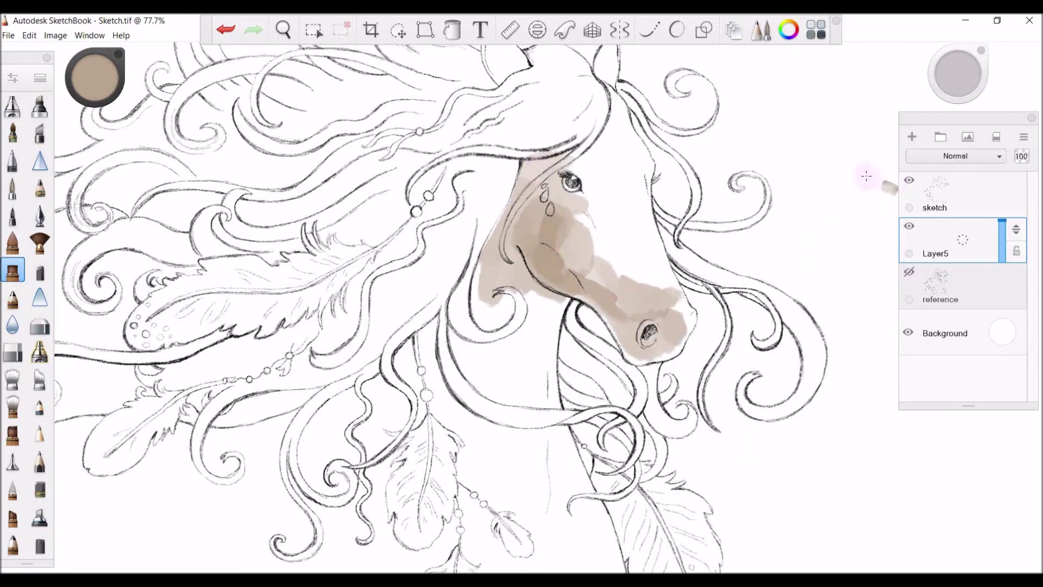
# Clear the brown brushwork, delete its layer and make the sketch layer active.
pyautogui.press('Delete')
pyautogui.press('space')
pyautogui.moveTo(599, 212); pyautogui.dragTo(630, 185)
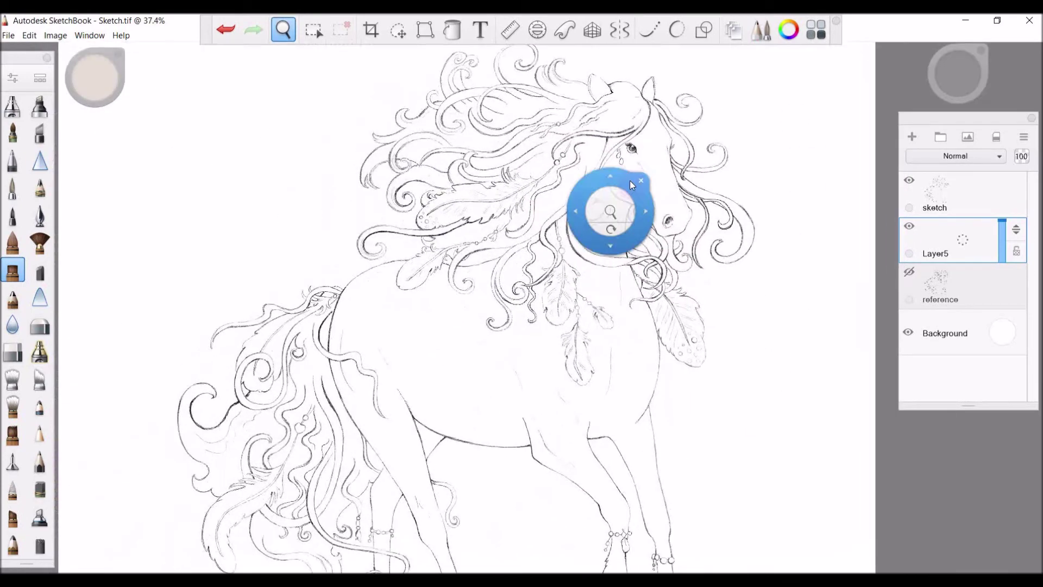
pyautogui.scroll(-2, 630, 181)
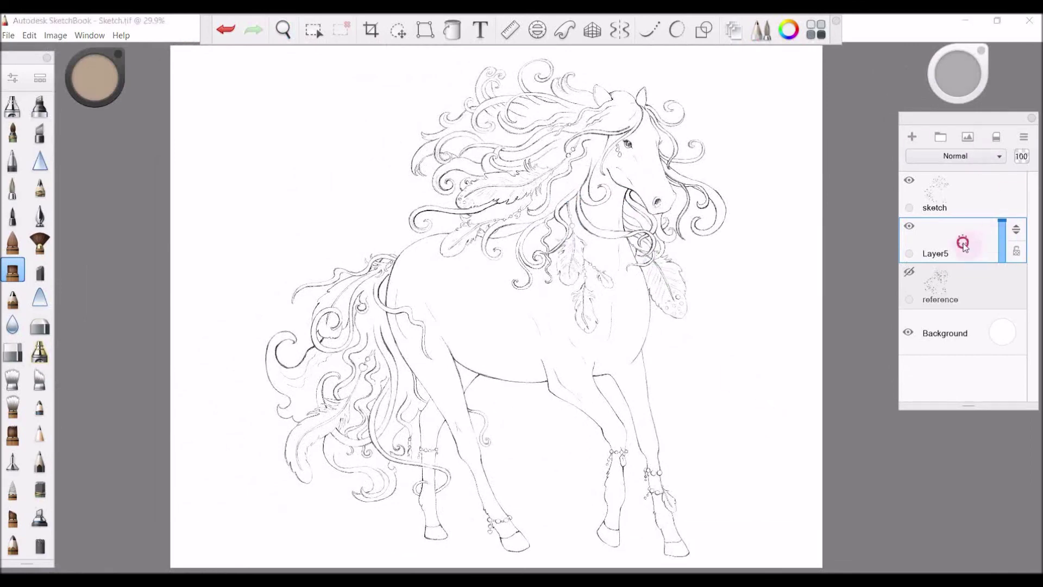
pyautogui.moveTo(960, 233); pyautogui.dragTo(859, 197)
pyautogui.click(962, 199)
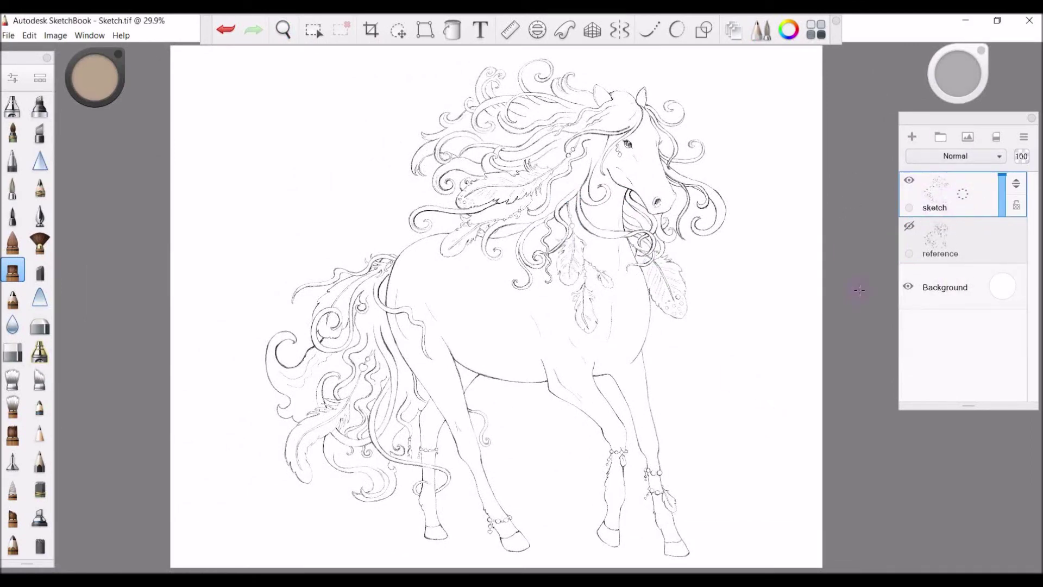
# Duplicate the sketch layer and toggle the copy's visibility off and on to compare the line darkness.
pyautogui.press('space')
pyautogui.moveTo(621, 205); pyautogui.dragTo(689, 299)
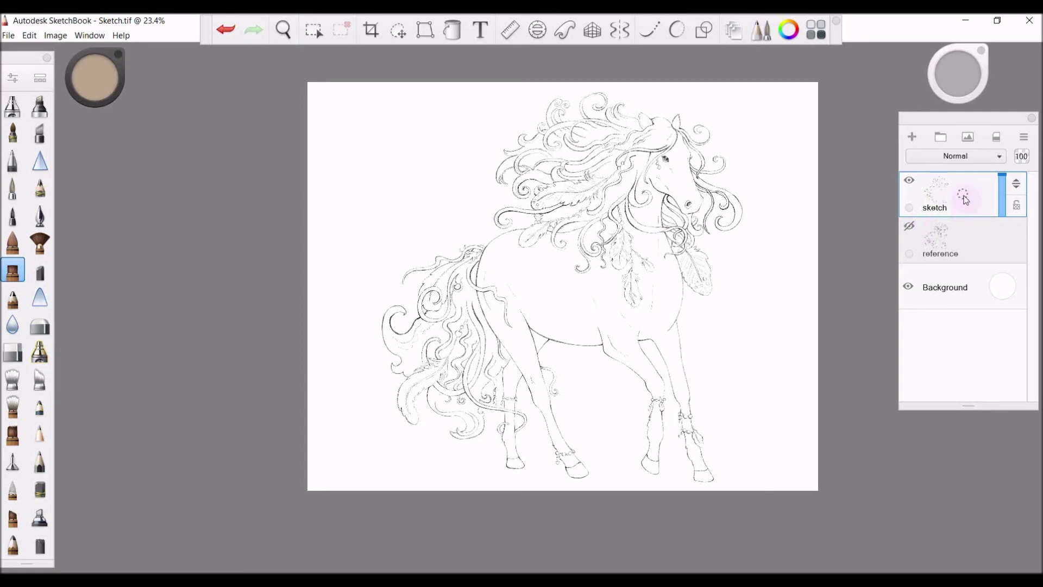
pyautogui.moveTo(965, 197); pyautogui.dragTo(966, 198)
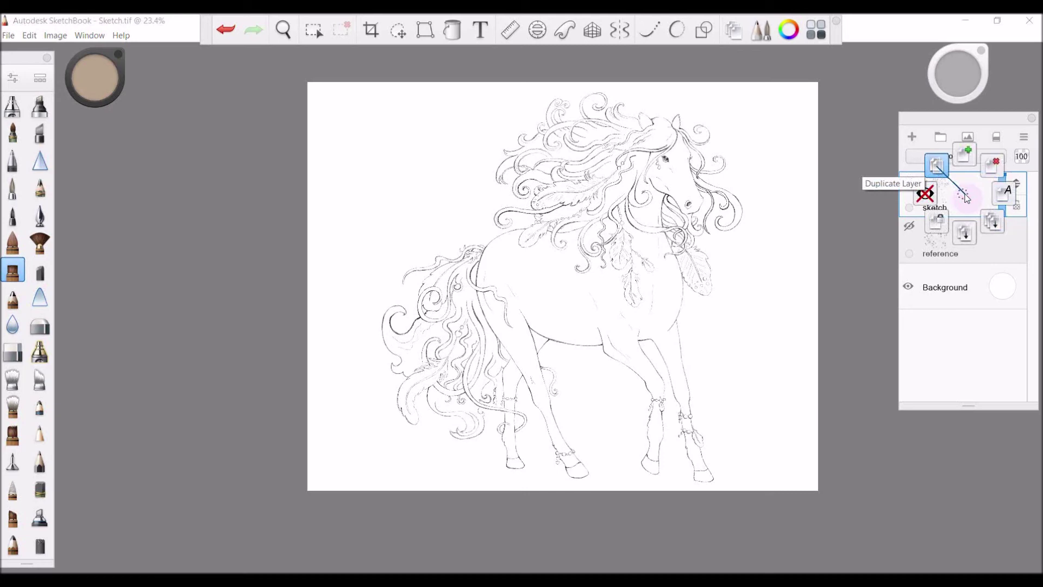
pyautogui.moveTo(965, 197); pyautogui.dragTo(965, 196)
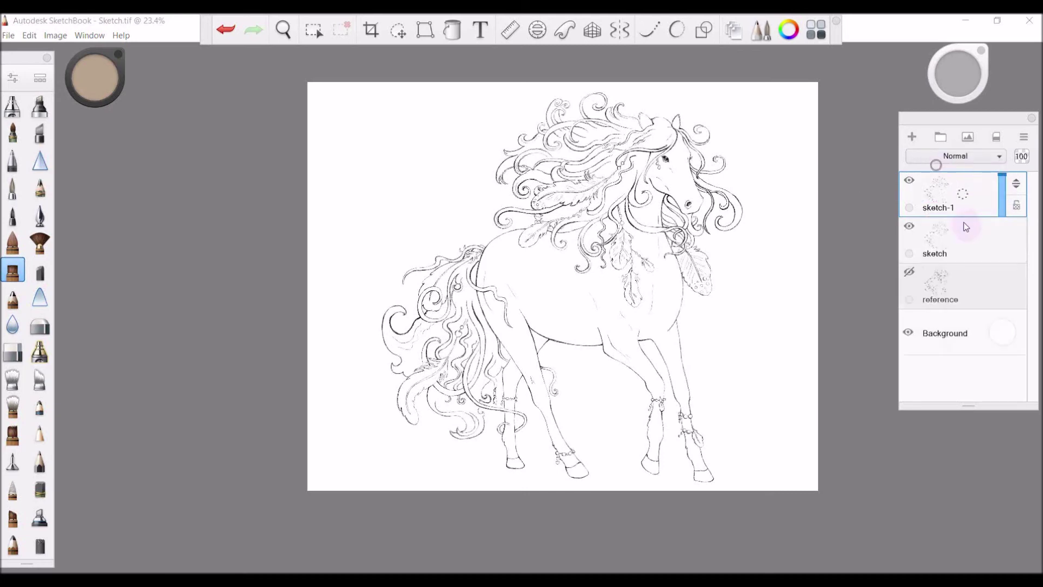
pyautogui.click(910, 182)
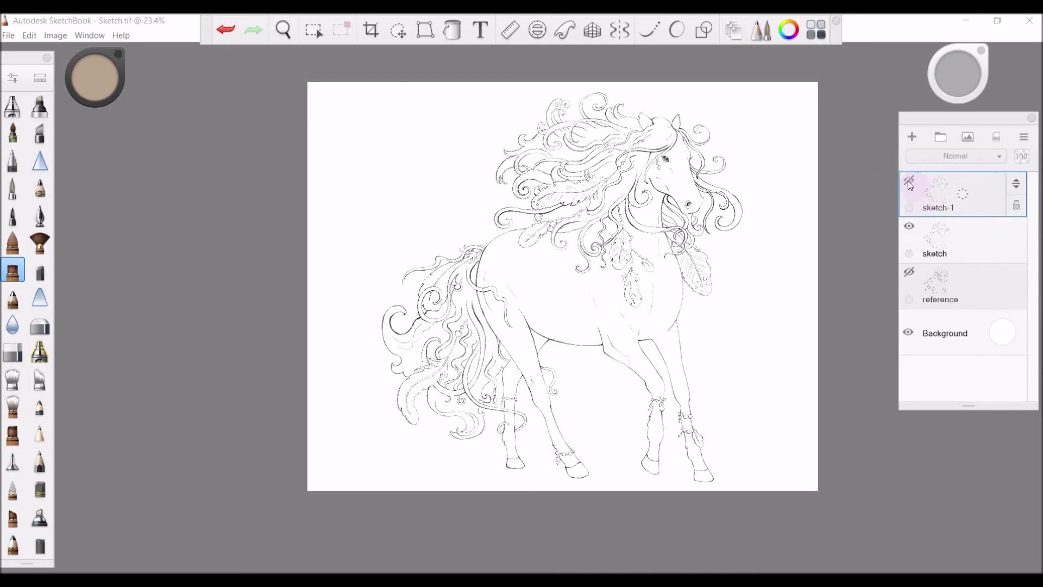
pyautogui.click(911, 182)
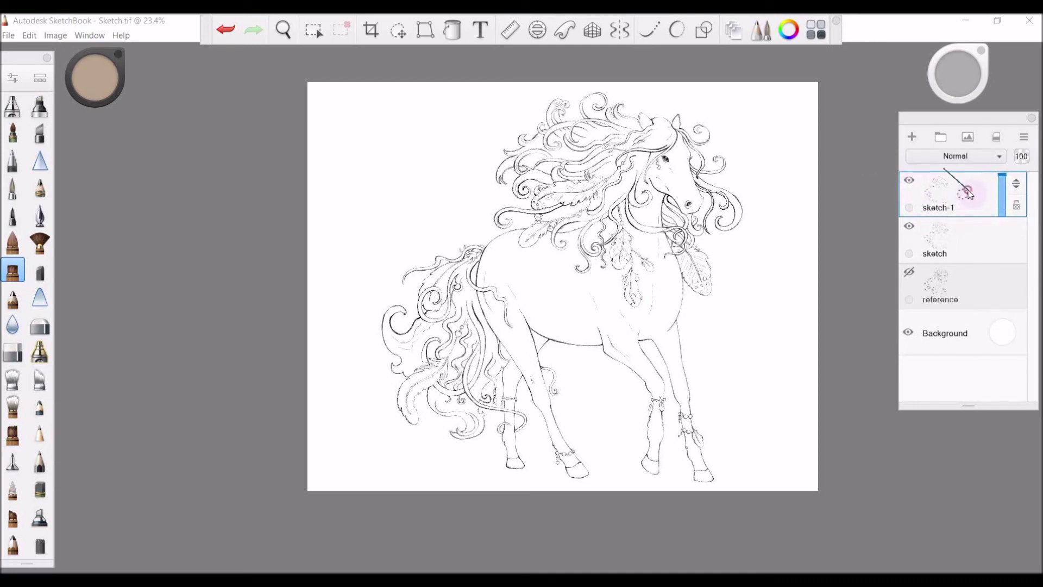
# Duplicate the copied sketch layer once more to darken the horse's pencil lines further.
pyautogui.moveTo(968, 193); pyautogui.dragTo(968, 198)
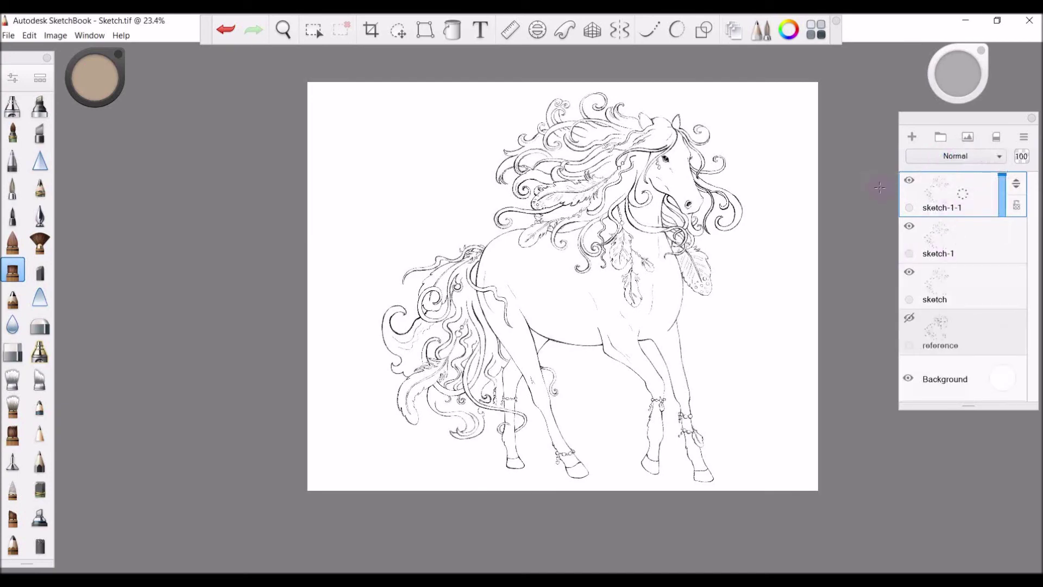
pyautogui.press('space')
pyautogui.moveTo(760, 201); pyautogui.dragTo(809, 209)
pyautogui.moveTo(823, 264); pyautogui.dragTo(859, 288)
pyautogui.moveTo(744, 208)
pyautogui.mouseDown()
pyautogui.moveTo(845, 203)
pyautogui.moveTo(775, 262)
pyautogui.moveTo(781, 253)
pyautogui.moveTo(808, 298)
pyautogui.moveTo(869, 261)
pyautogui.mouseUp()
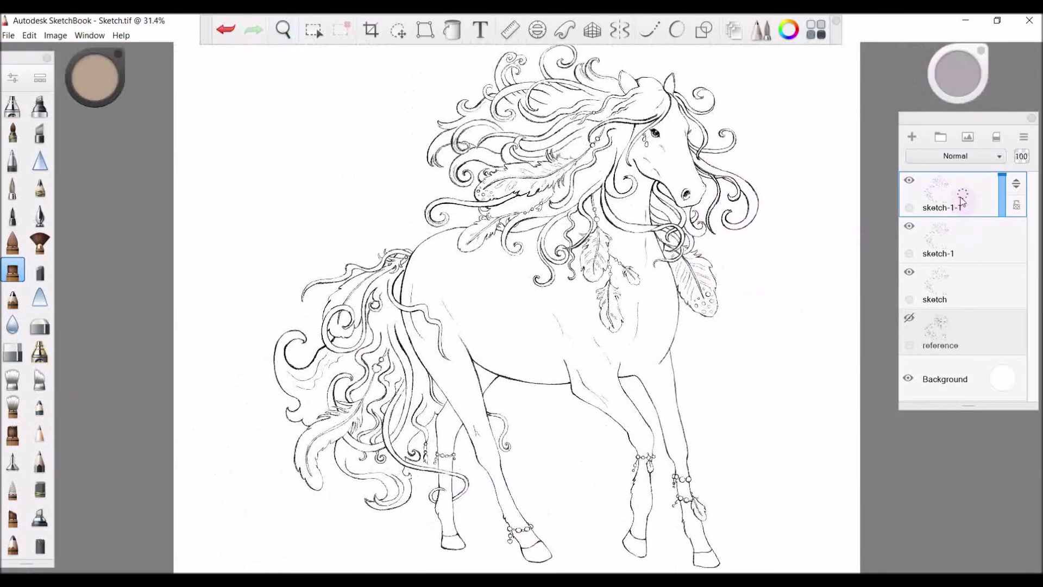
# Merge the duplicated layers down into the sketch layer and undo back to the single original sketch.
pyautogui.moveTo(962, 193); pyautogui.dragTo(963, 231)
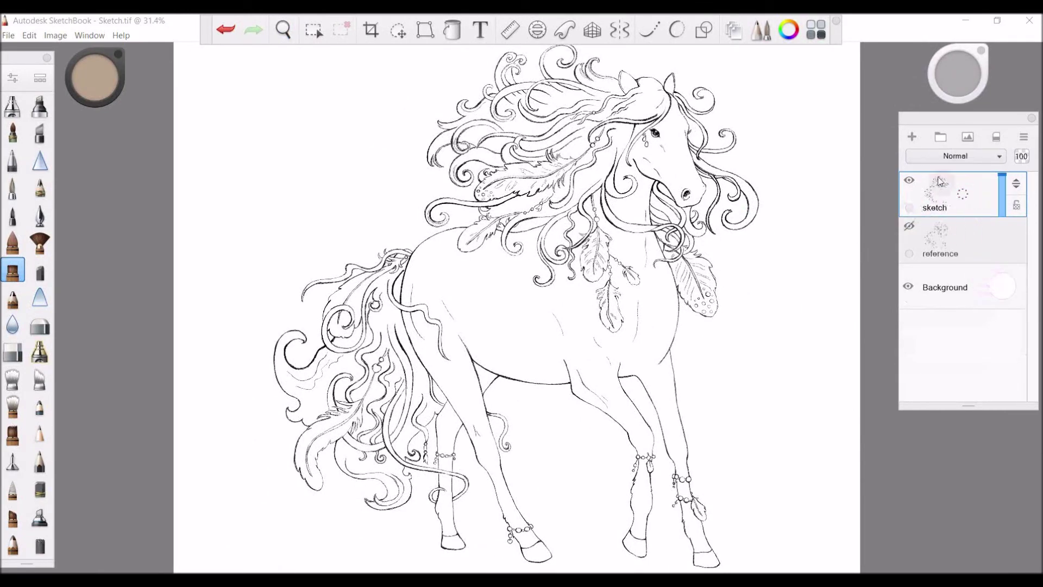
pyautogui.hotkey('ctrl', 'z')
pyautogui.hotkey('ctrl', 'z')
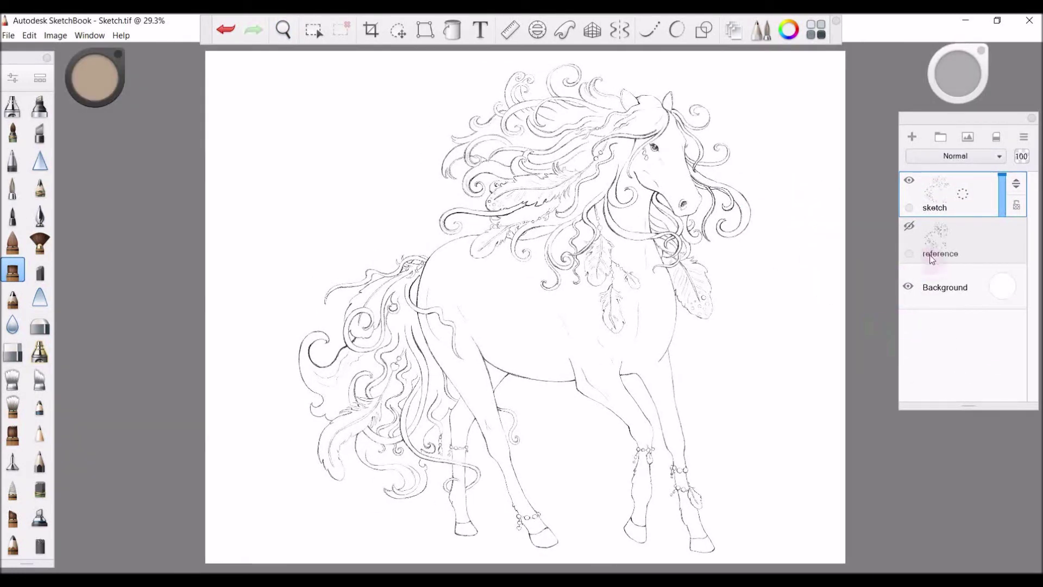
# Delete the hidden reference layer.
pyautogui.click(956, 238)
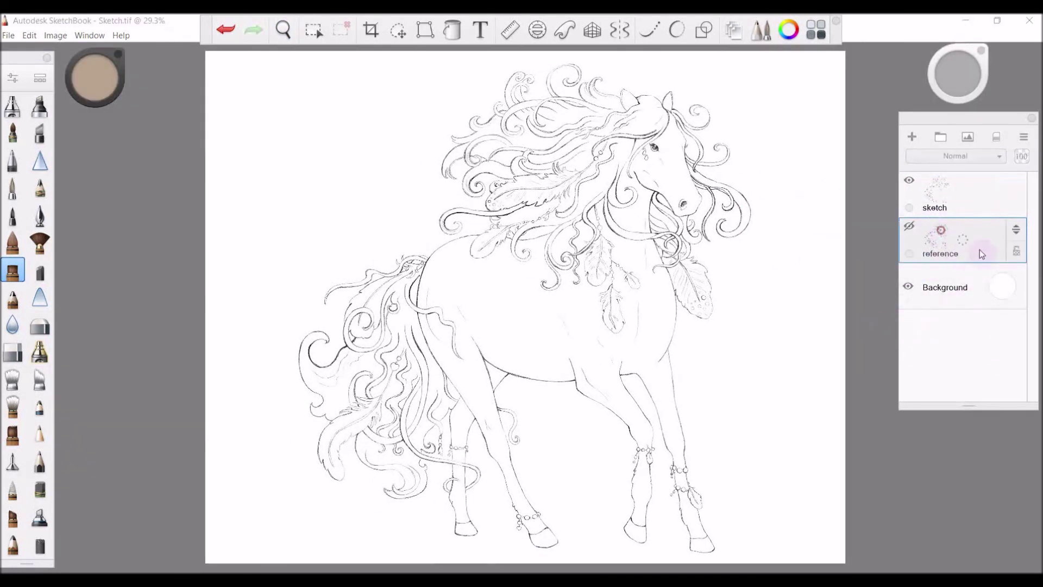
pyautogui.click(964, 242)
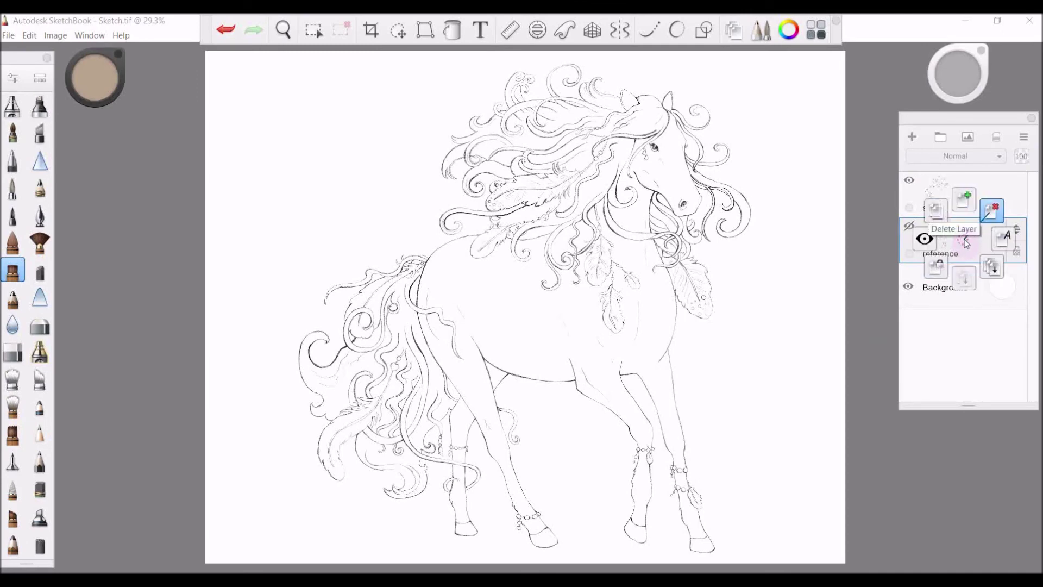
pyautogui.click(991, 211)
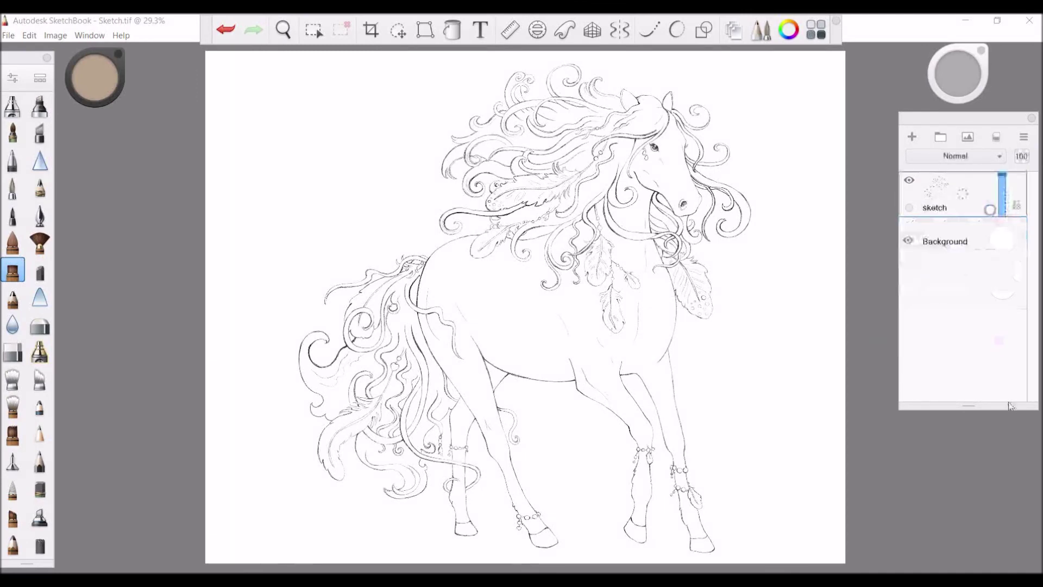